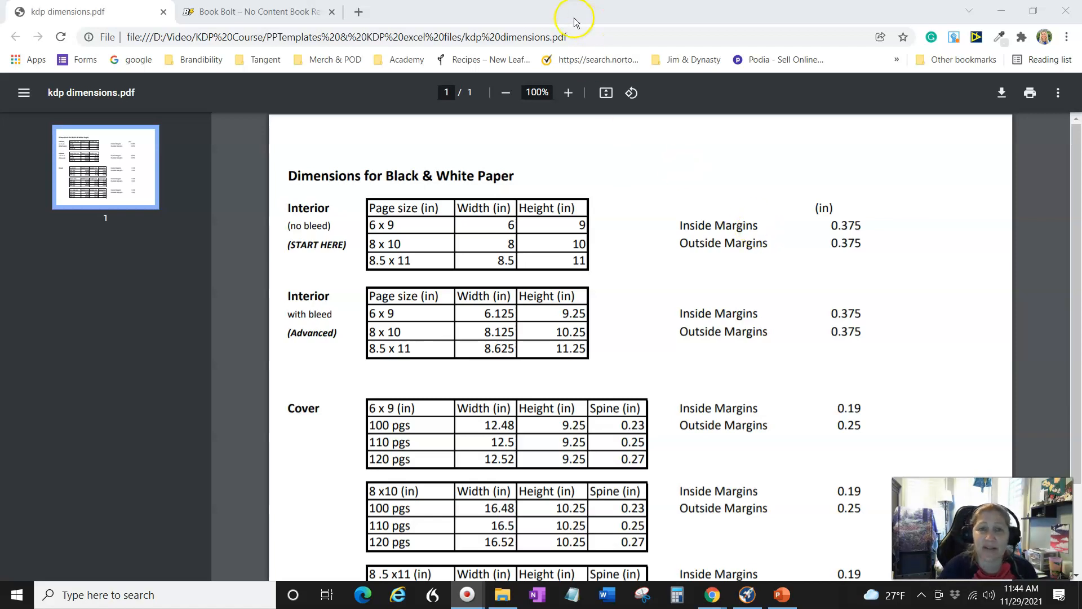
Open the Interior Wizard resource page on the Book Bolt site and launch its interior generator.
{"action": "left_click", "coordinate": [235, 12]}
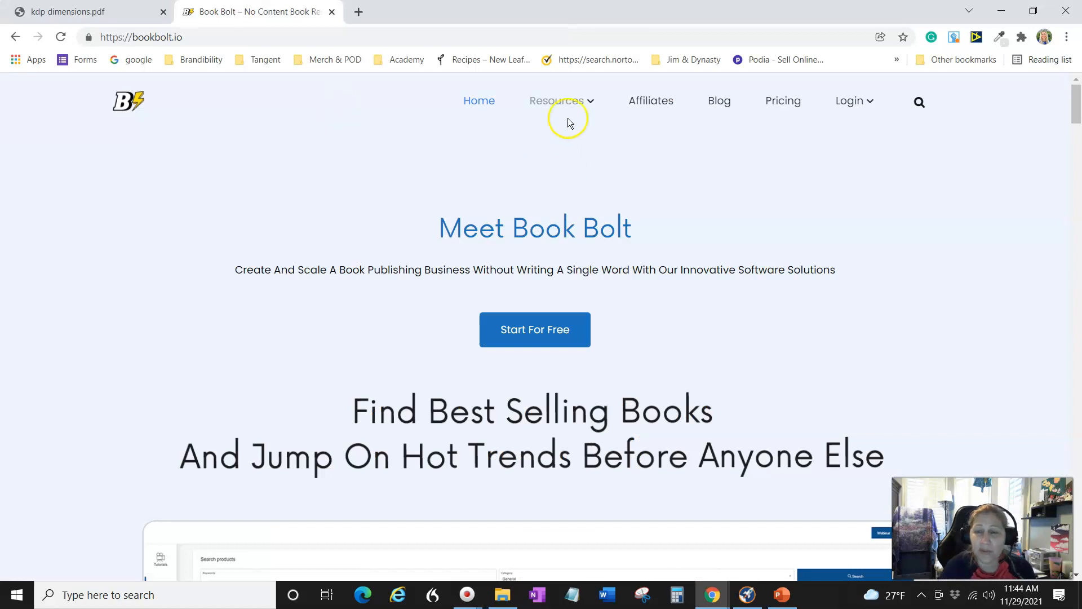
{"action": "mouse_move", "coordinate": [565, 101]}
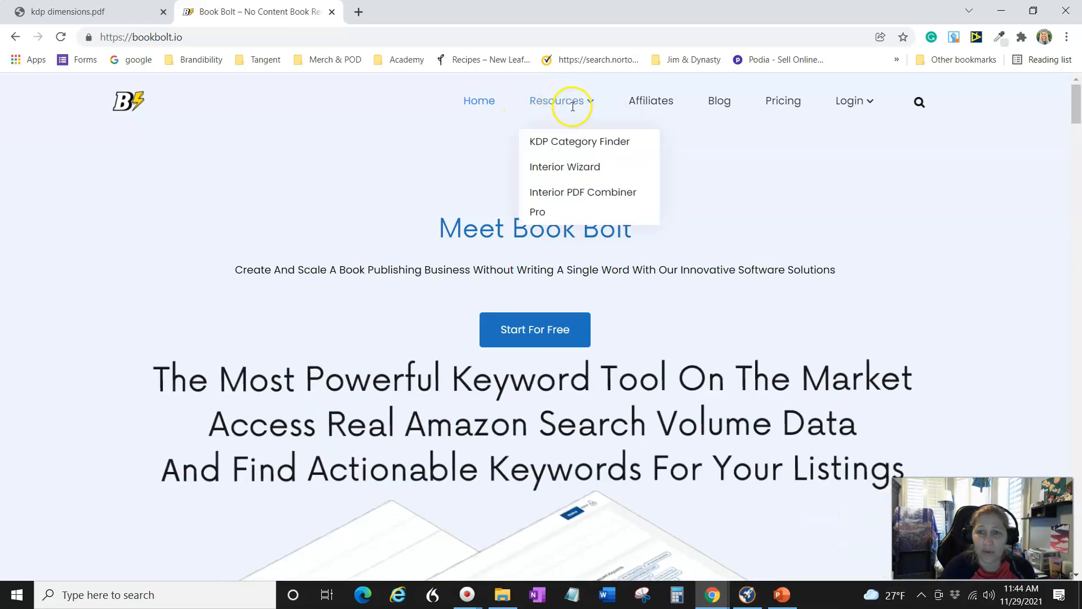
{"action": "left_click", "coordinate": [556, 169]}
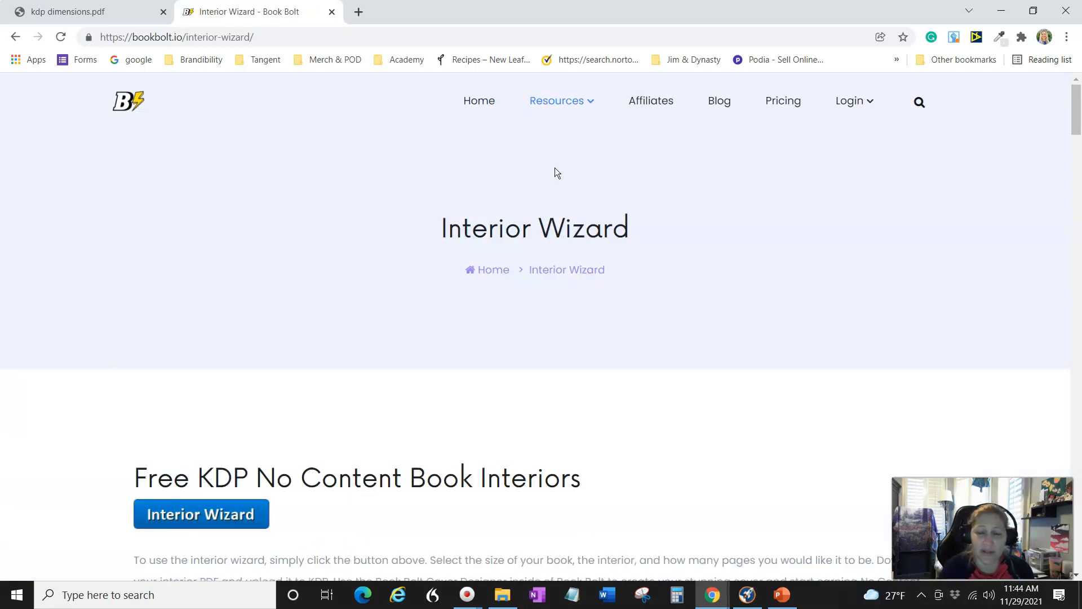
{"action": "scroll", "coordinate": [546, 291], "scroll_direction": "down", "scroll_amount": 3}
{"action": "scroll", "coordinate": [557, 335], "scroll_direction": "up", "scroll_amount": 3}
{"action": "scroll", "coordinate": [548, 334], "scroll_direction": "down", "scroll_amount": 3}
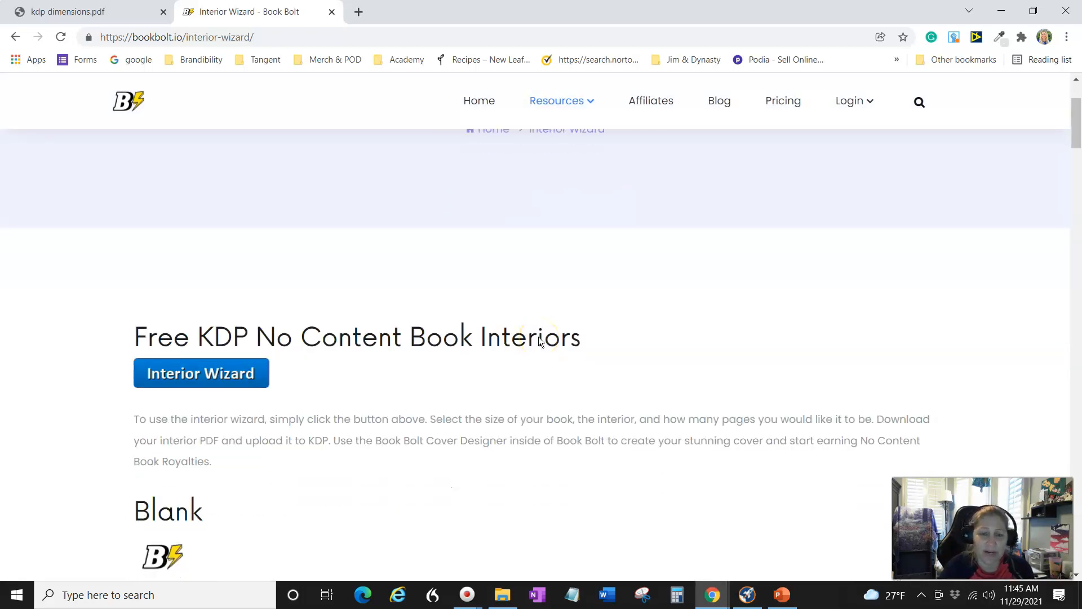
{"action": "scroll", "coordinate": [539, 339], "scroll_direction": "down", "scroll_amount": 3}
{"action": "scroll", "coordinate": [395, 294], "scroll_direction": "up", "scroll_amount": 1}
{"action": "left_click", "coordinate": [238, 248]}
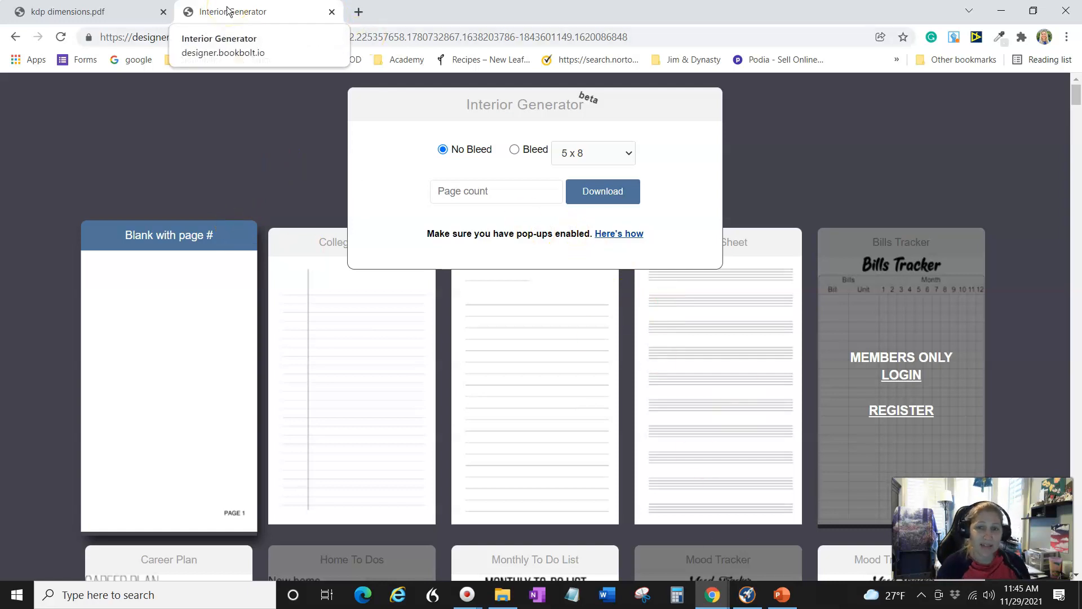
Switch to PowerPoint and set a custom slide size of 6 in wide by 9 in high.
{"action": "left_click", "coordinate": [779, 596]}
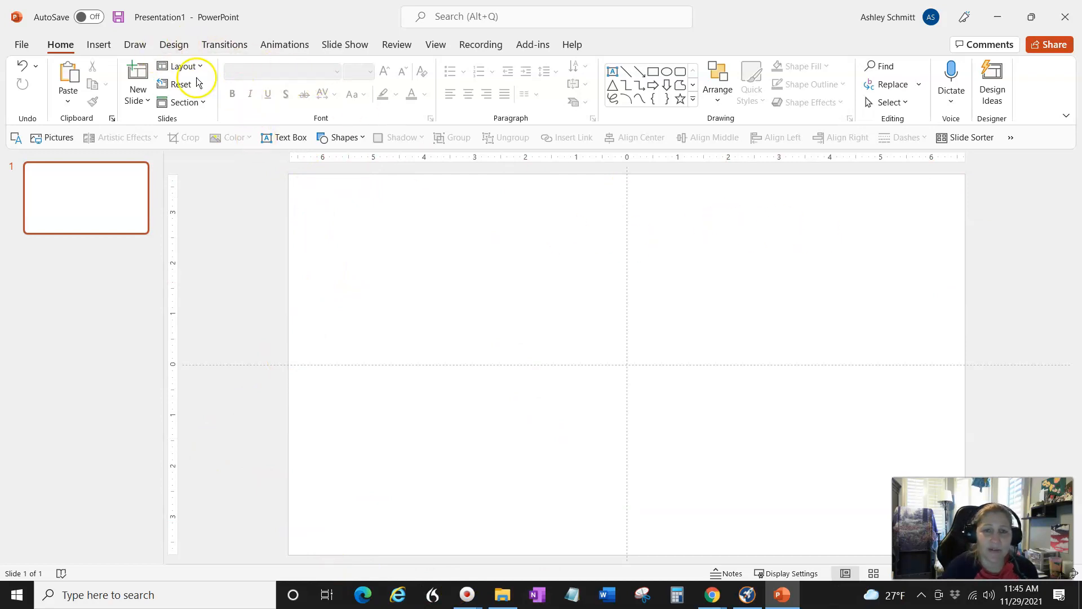
{"action": "left_click", "coordinate": [170, 47]}
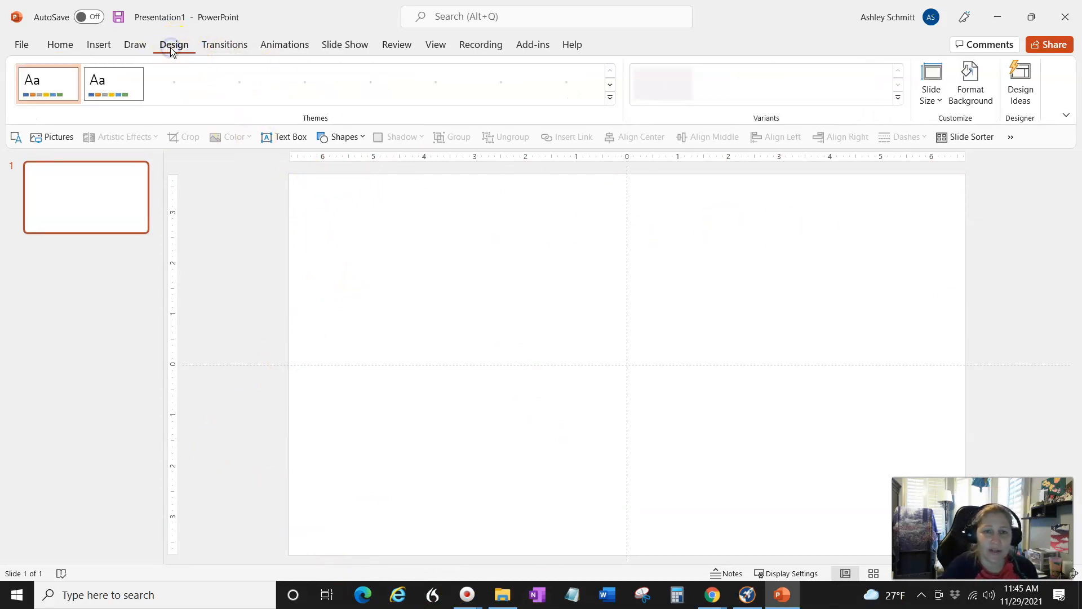
{"action": "left_click", "coordinate": [934, 103]}
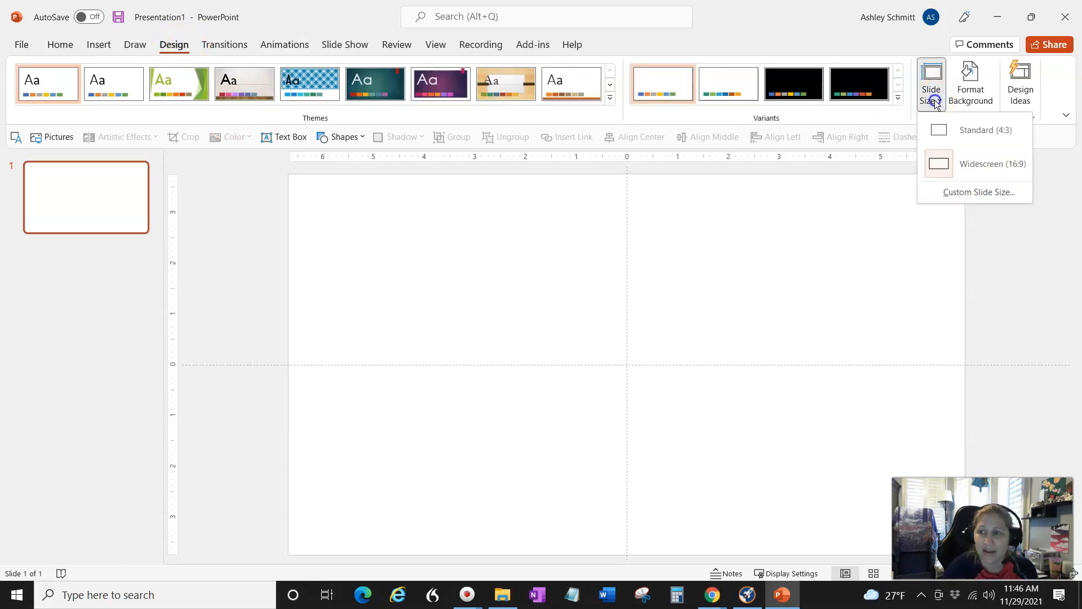
{"action": "left_click", "coordinate": [941, 192]}
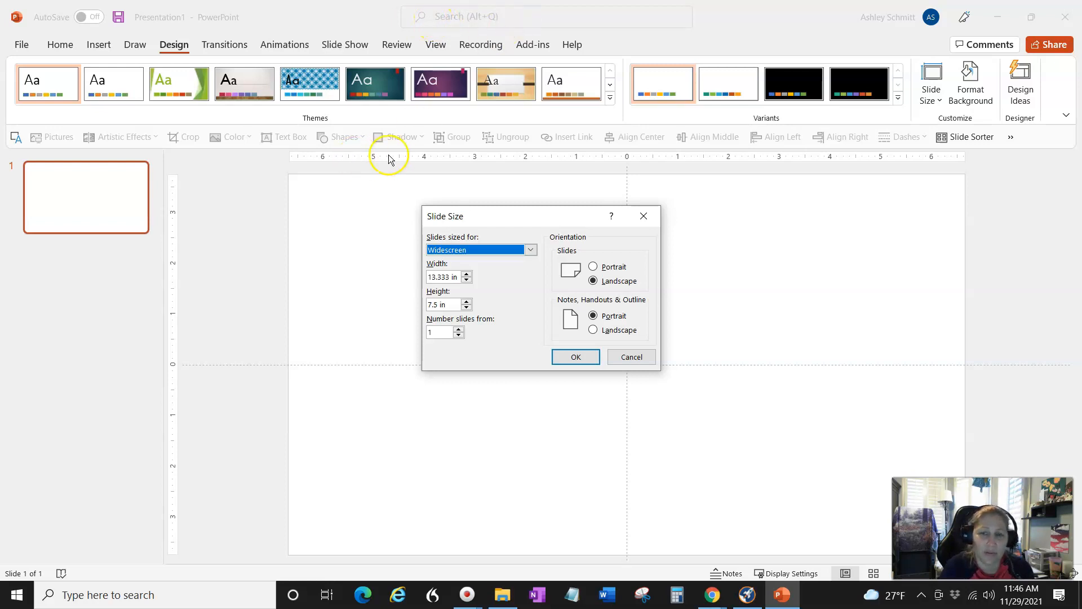
{"action": "left_click_drag", "start_coordinate": [428, 277], "coordinate": [452, 278]}
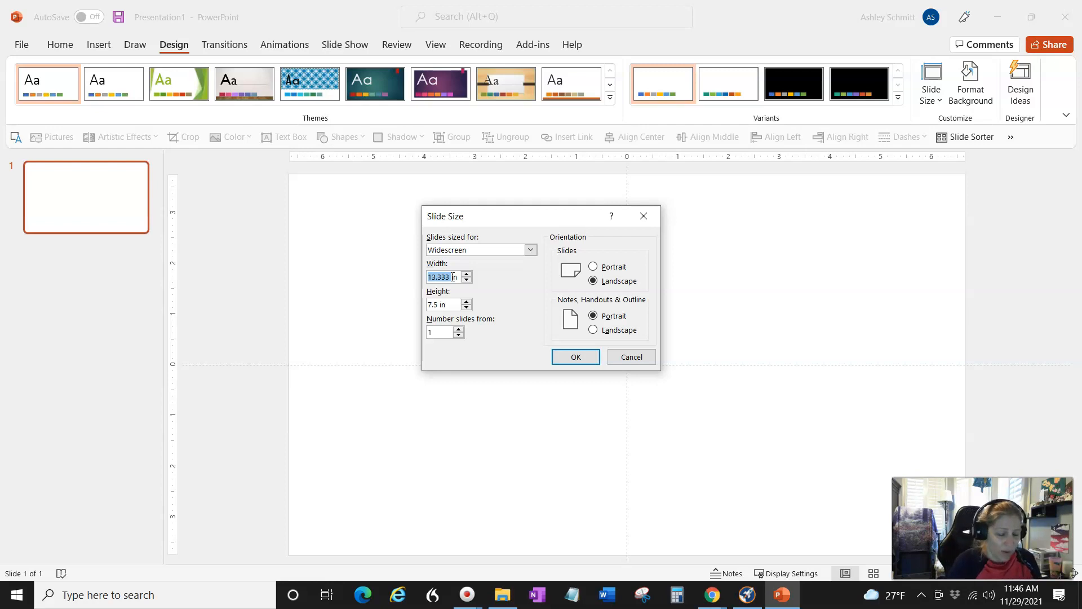
{"action": "type", "text": "6"}
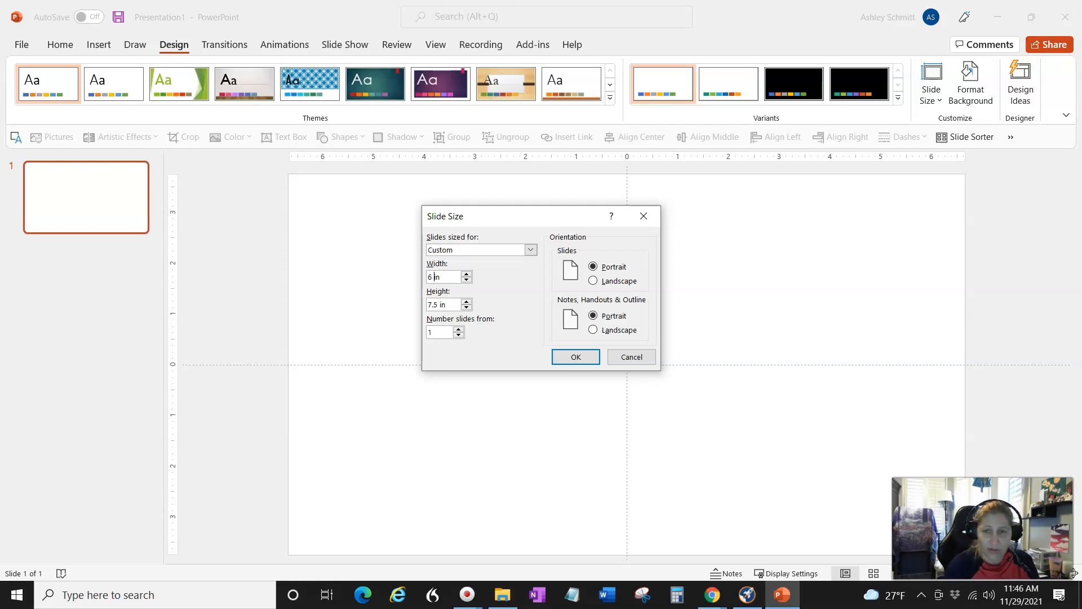
{"action": "left_click_drag", "start_coordinate": [446, 305], "coordinate": [377, 300]}
{"action": "type", "text": "9"}
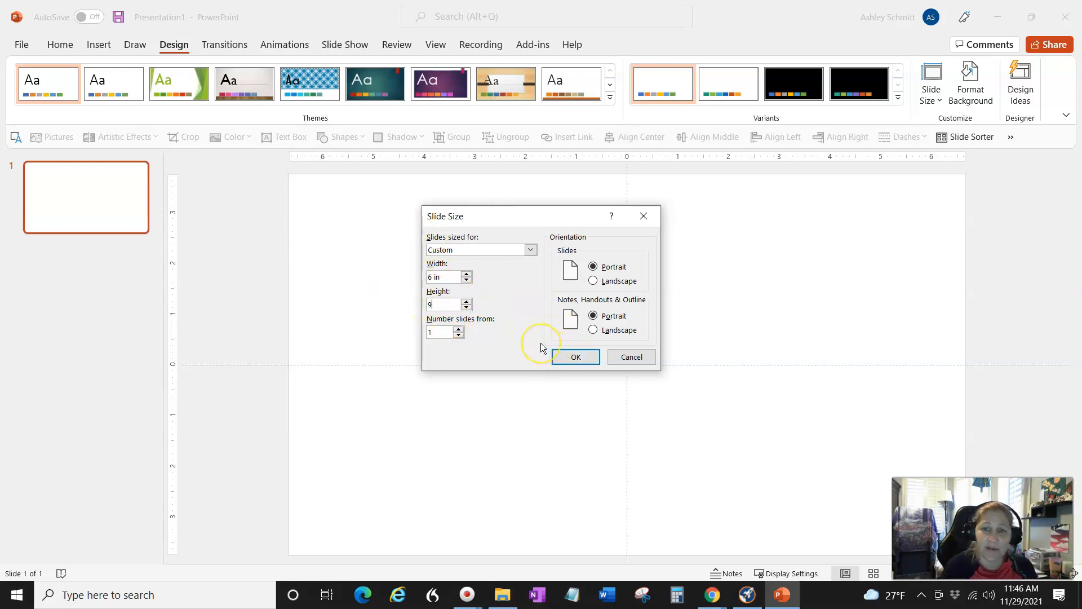
{"action": "left_click", "coordinate": [572, 358]}
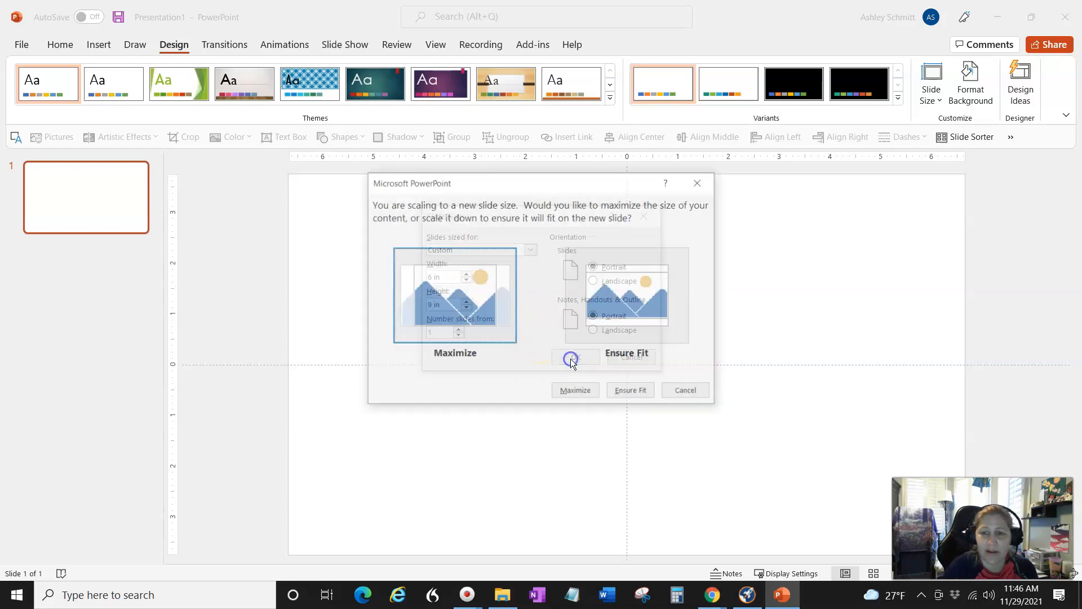
Choose Maximize as the content scaling for the new slide size.
{"action": "left_click", "coordinate": [457, 305]}
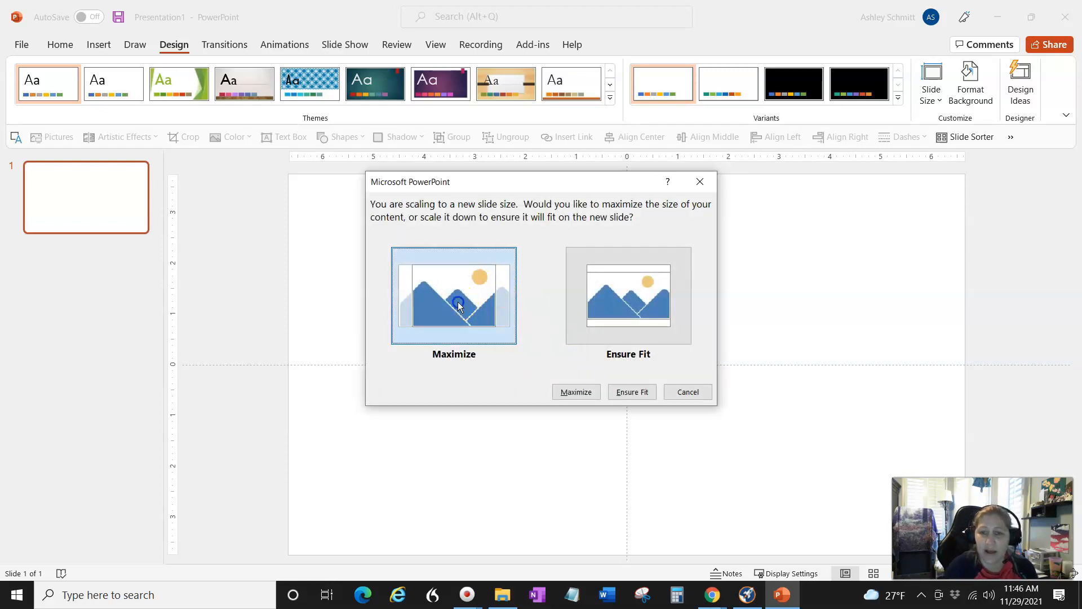
{"action": "left_click", "coordinate": [461, 380]}
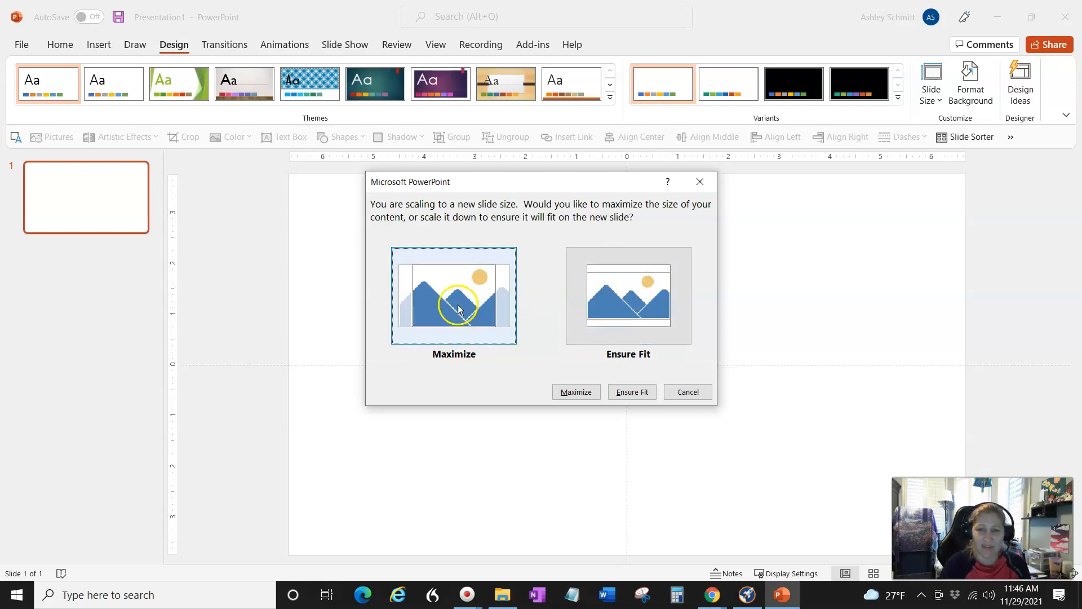
{"action": "left_click", "coordinate": [430, 309]}
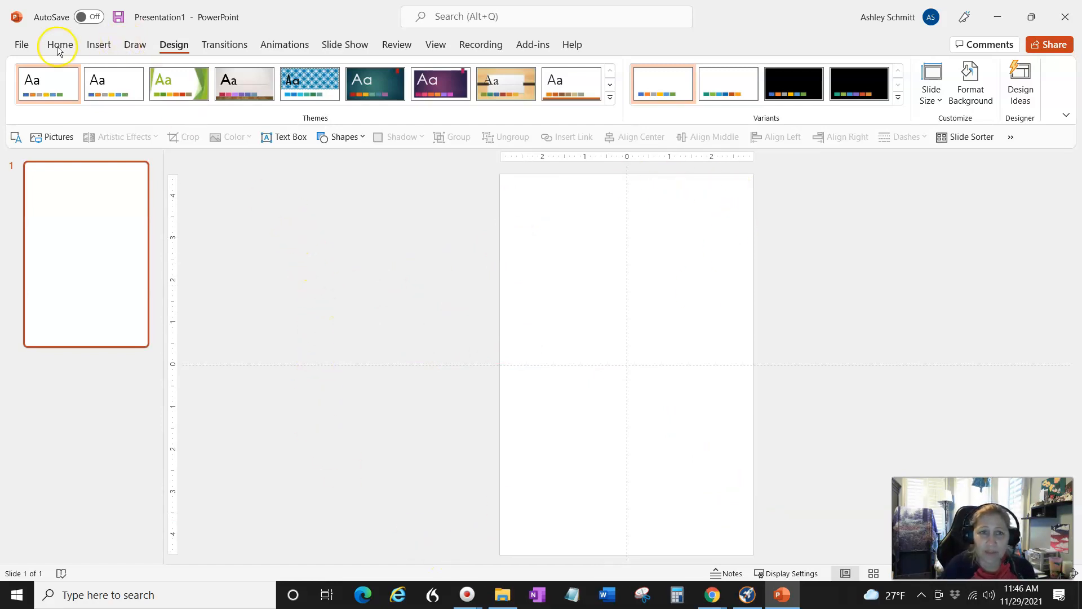
Add a vertical guide and place it about 2.5 in to the right of the slide's centre.
{"action": "left_click", "coordinate": [101, 44]}
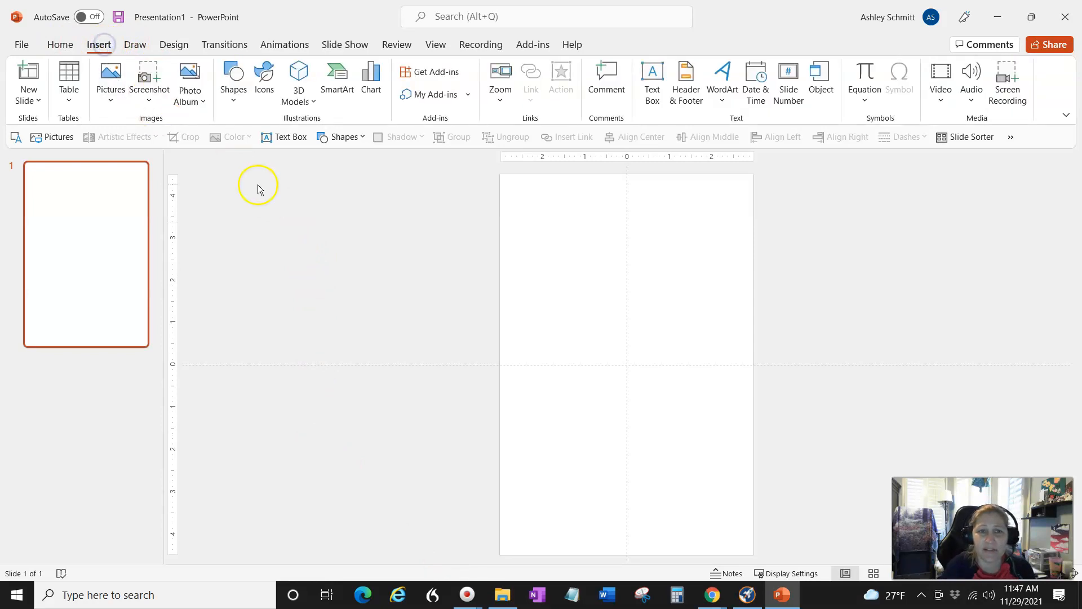
{"action": "right_click", "coordinate": [314, 276]}
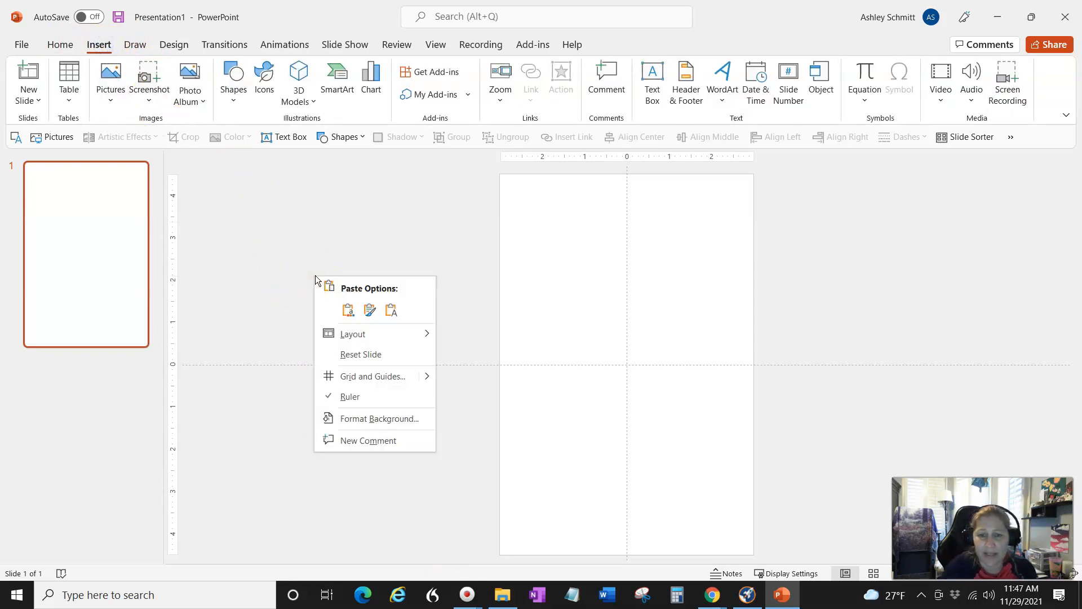
{"action": "mouse_move", "coordinate": [428, 383]}
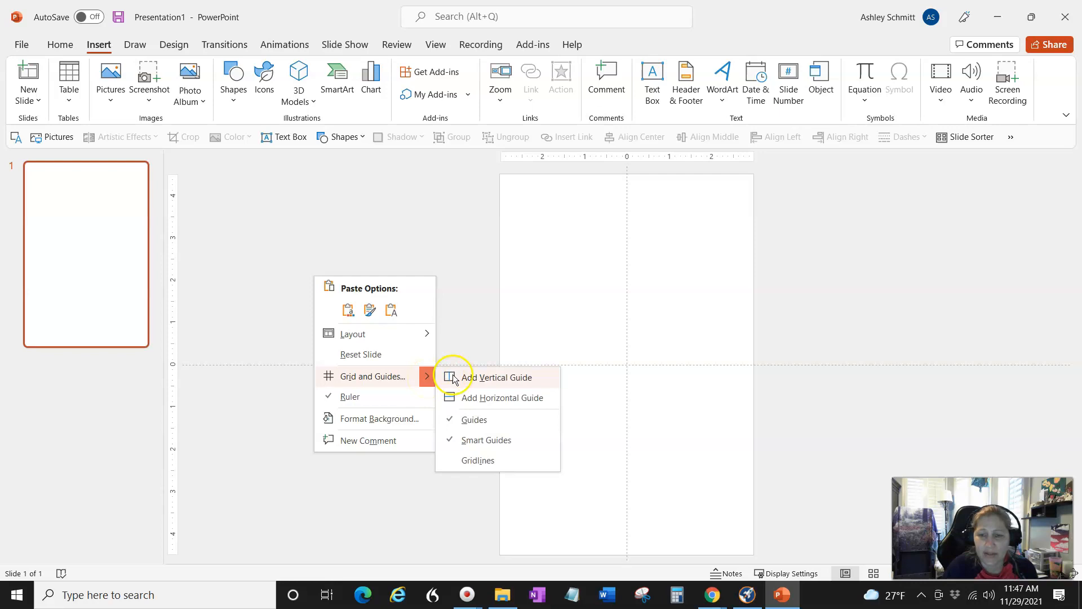
{"action": "left_click", "coordinate": [448, 378]}
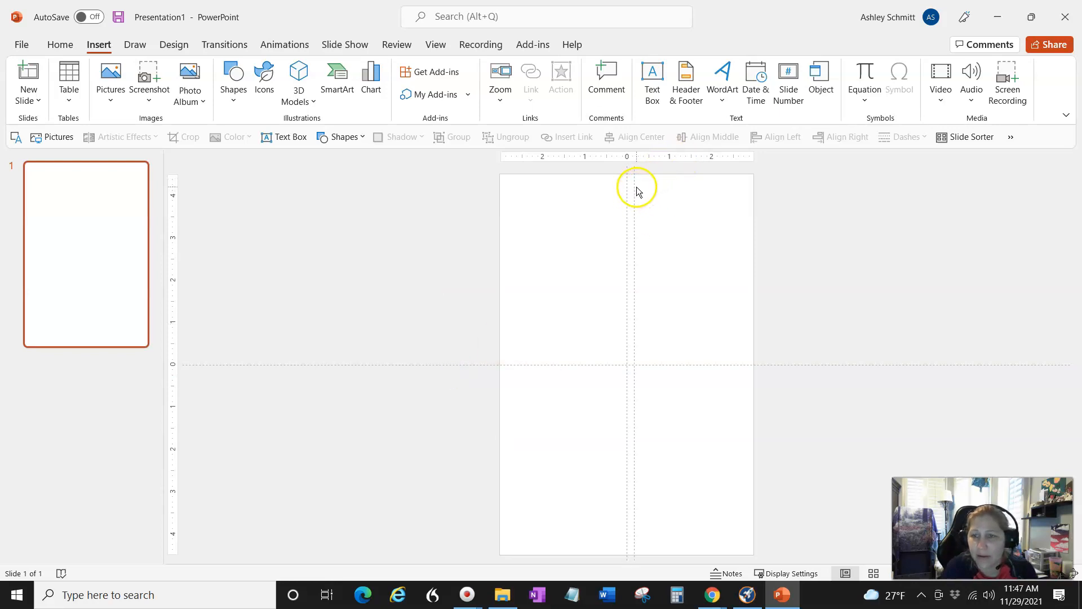
{"action": "left_click_drag", "start_coordinate": [635, 187], "coordinate": [755, 205]}
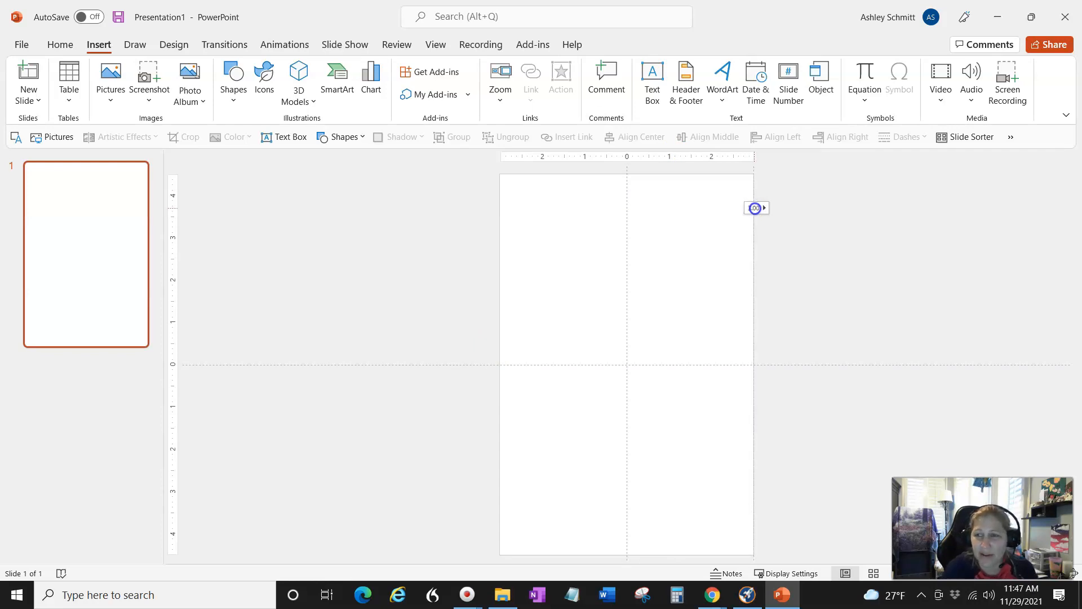
{"action": "left_click_drag", "start_coordinate": [755, 208], "coordinate": [732, 208]}
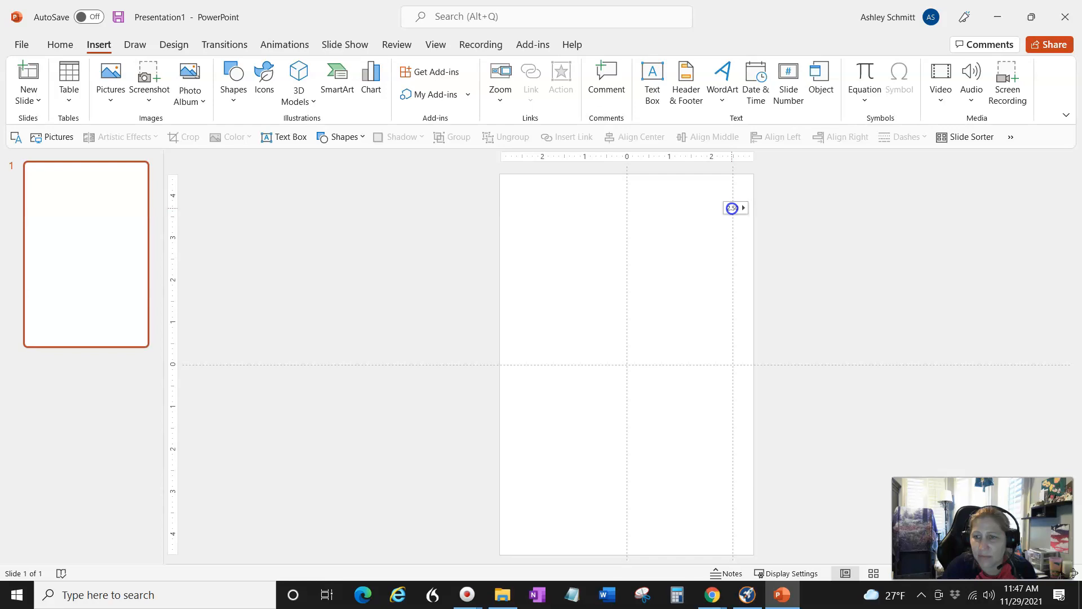
Add another vertical guide and place it about 2.5 in to the left of the slide's centre.
{"action": "right_click", "coordinate": [347, 288]}
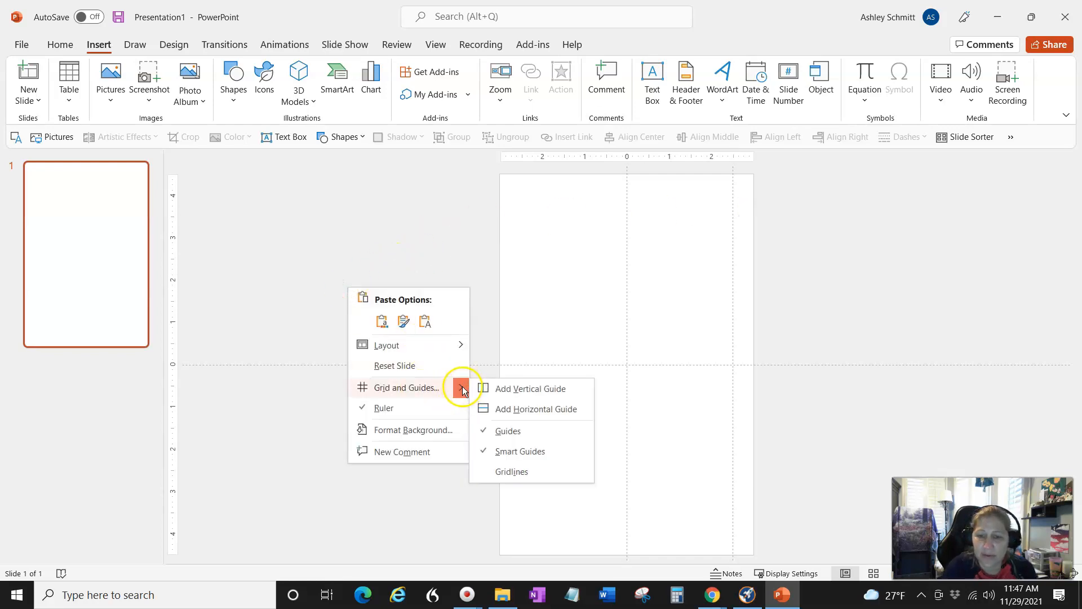
{"action": "left_click", "coordinate": [485, 387]}
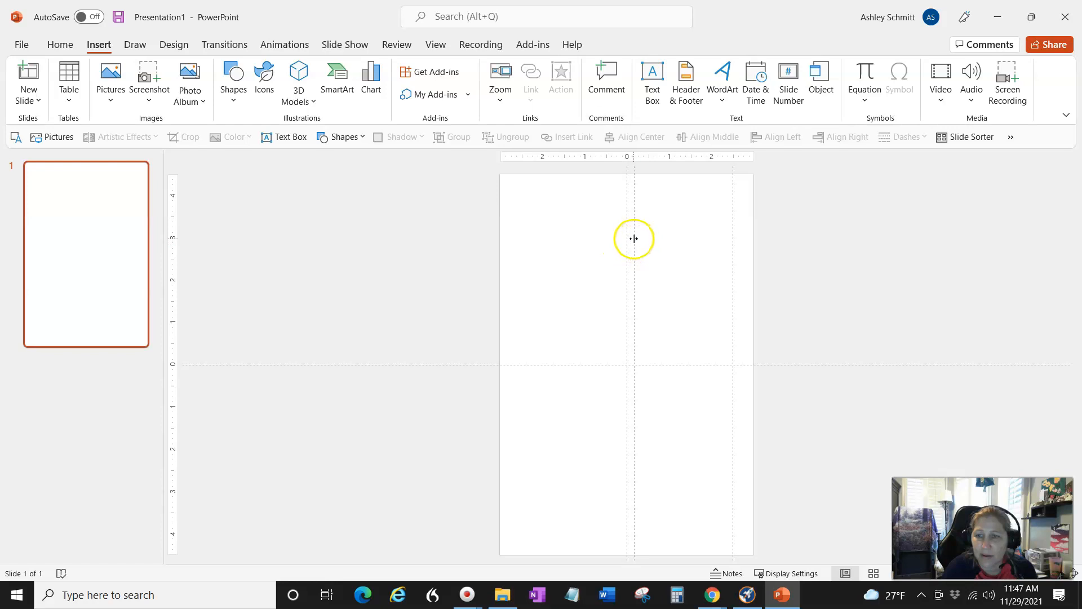
{"action": "left_click_drag", "start_coordinate": [634, 238], "coordinate": [522, 243]}
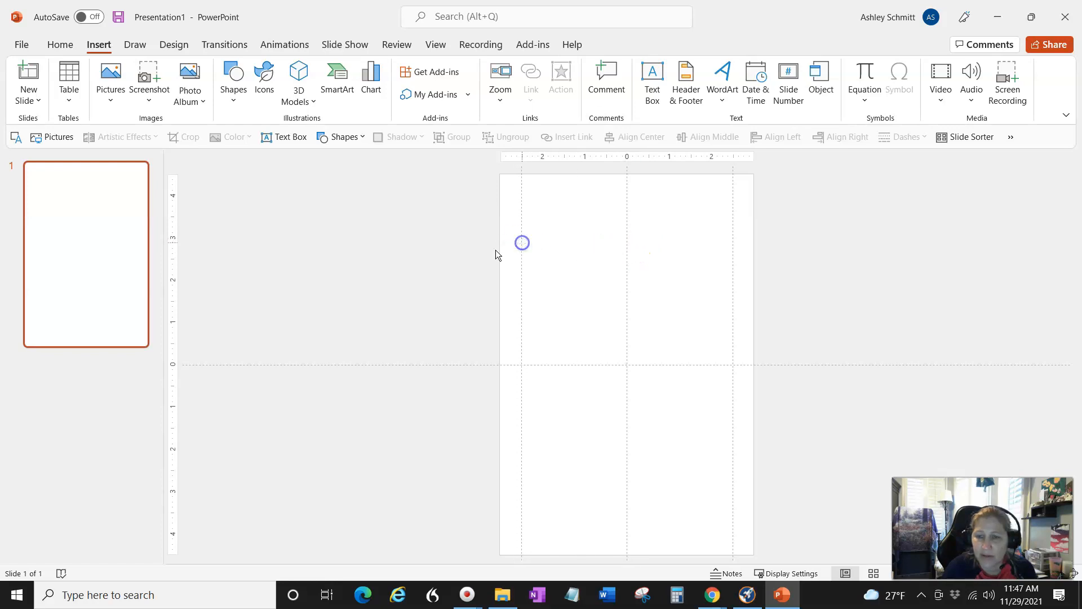
Add a horizontal guide and place it about 4 in below the slide's centre.
{"action": "right_click", "coordinate": [395, 260]}
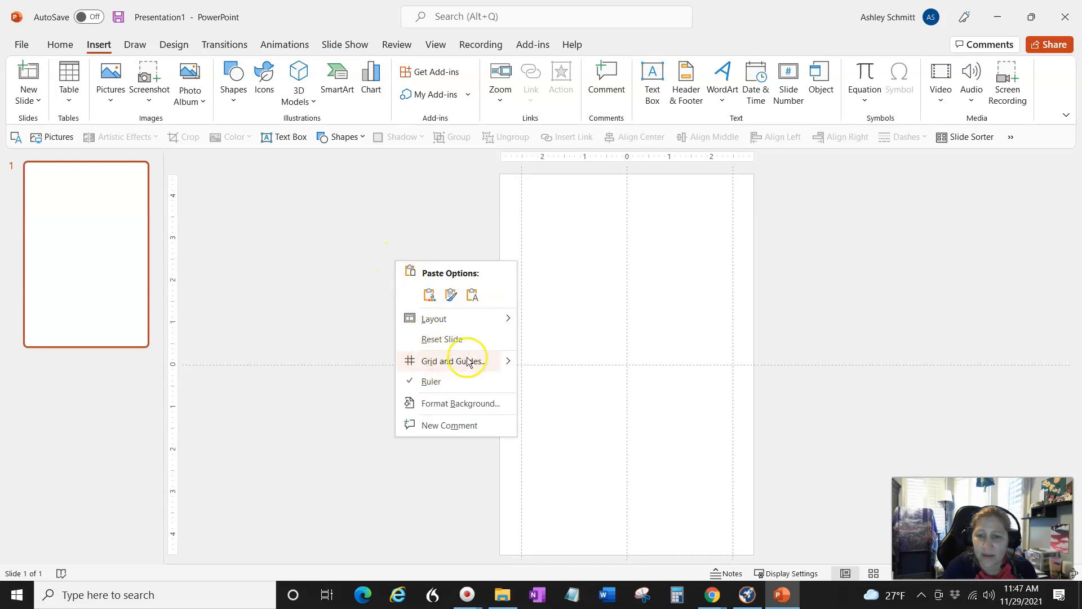
{"action": "mouse_move", "coordinate": [509, 359]}
{"action": "left_click", "coordinate": [547, 382]}
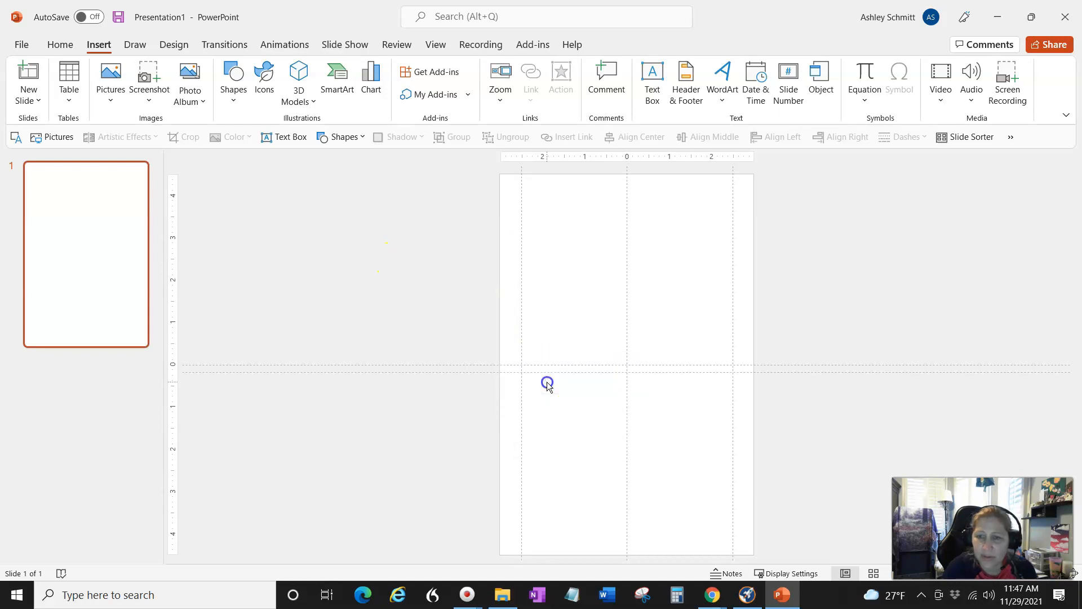
{"action": "left_click_drag", "start_coordinate": [548, 372], "coordinate": [548, 554]}
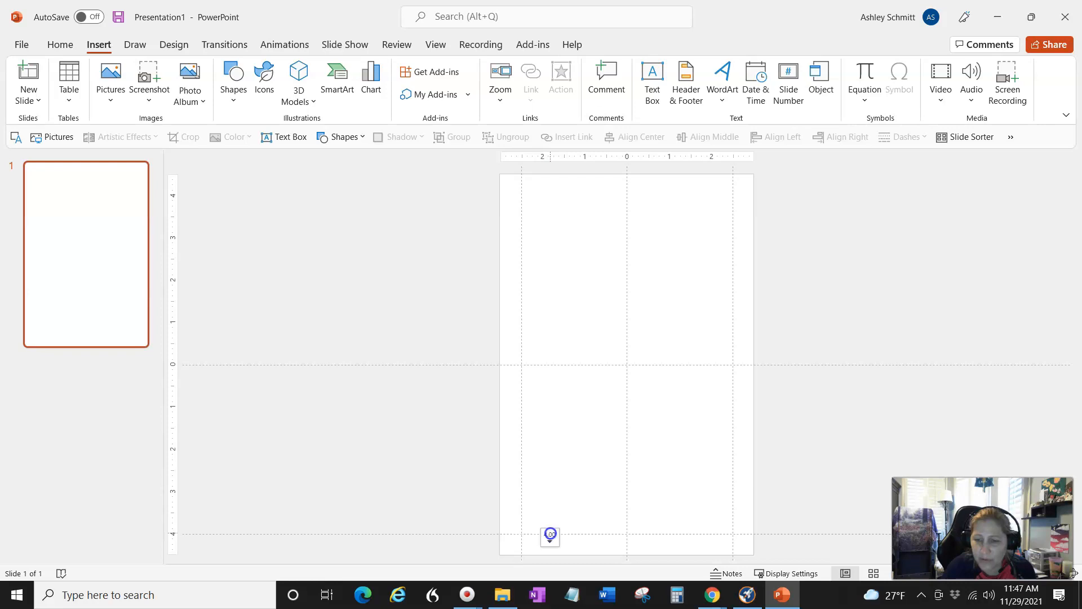
Add another horizontal guide and place it about 4 in above the slide's centre.
{"action": "right_click", "coordinate": [348, 234]}
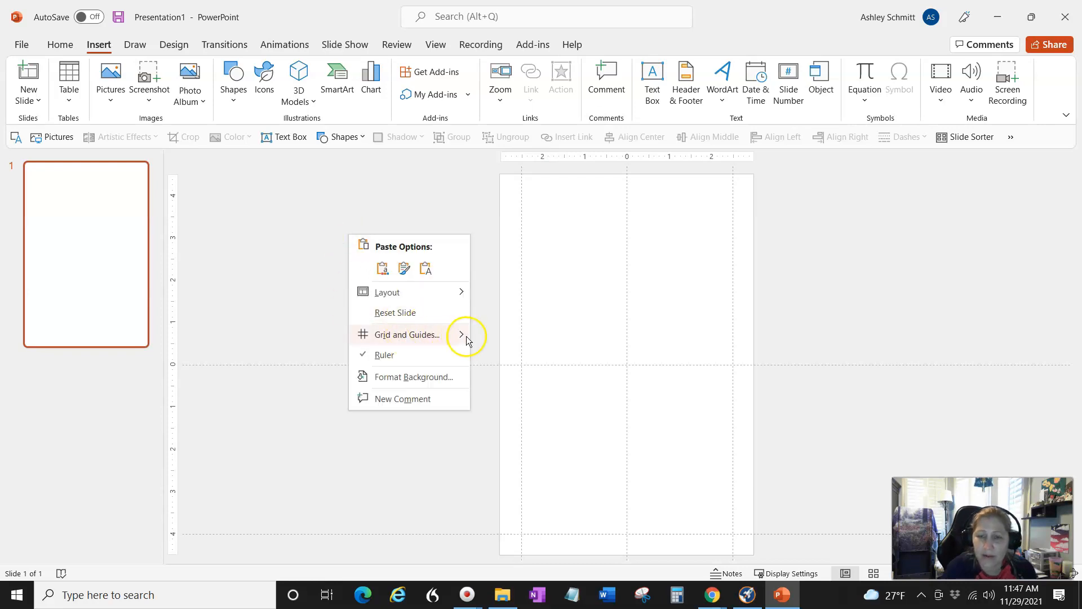
{"action": "mouse_move", "coordinate": [461, 333]}
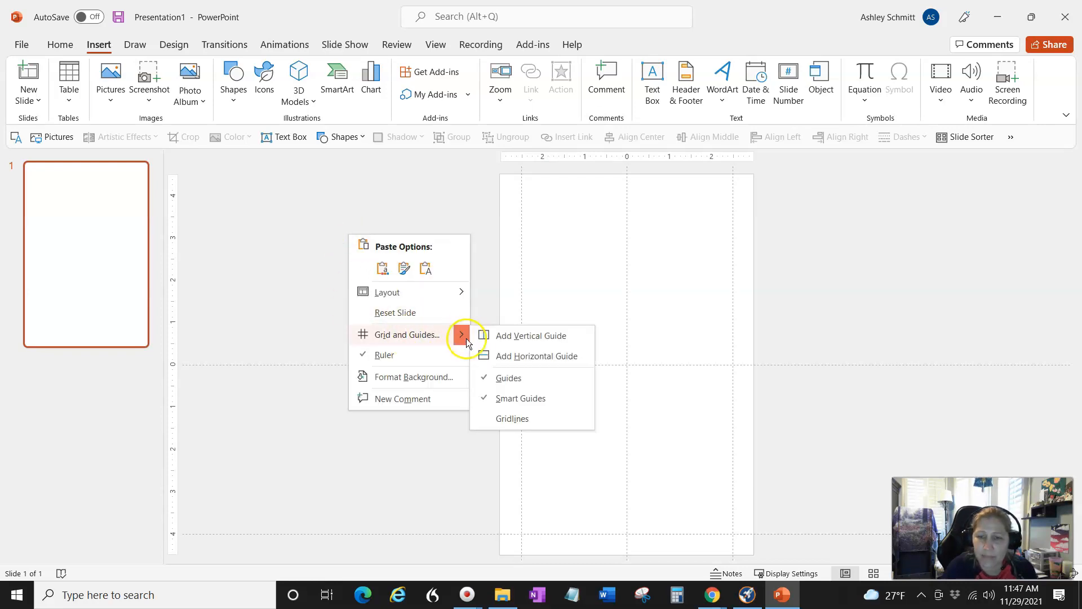
{"action": "left_click", "coordinate": [480, 354]}
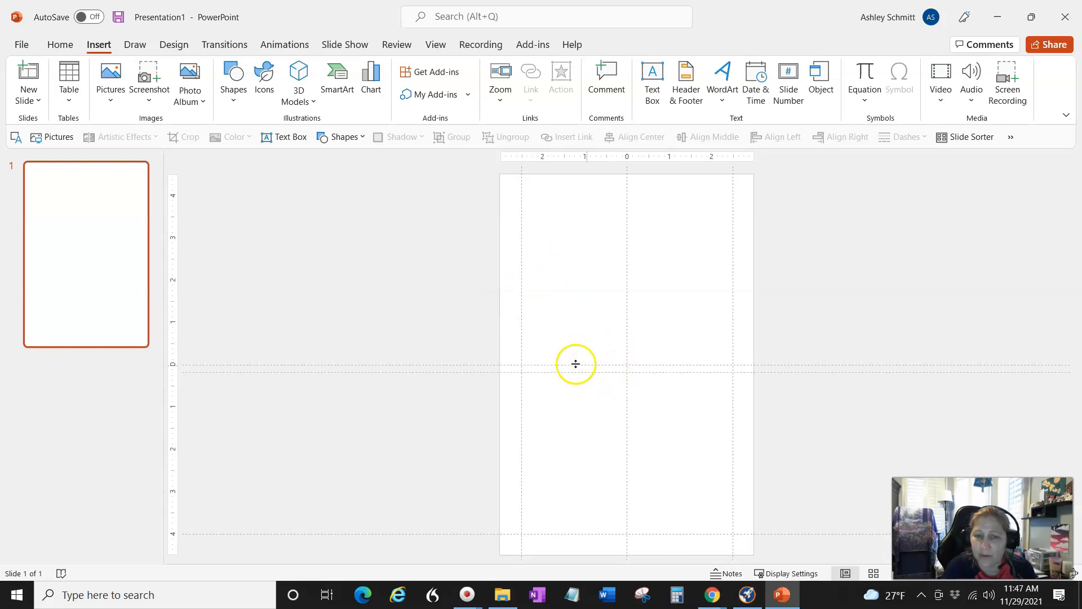
{"action": "left_click_drag", "start_coordinate": [575, 373], "coordinate": [601, 189]}
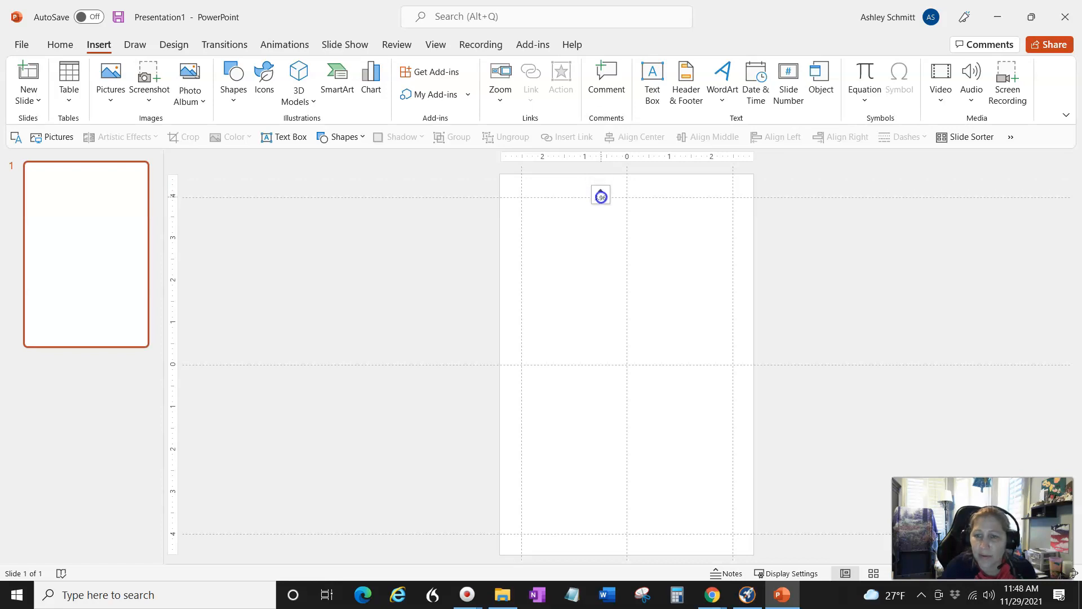
{"action": "left_click_drag", "start_coordinate": [601, 196], "coordinate": [599, 196]}
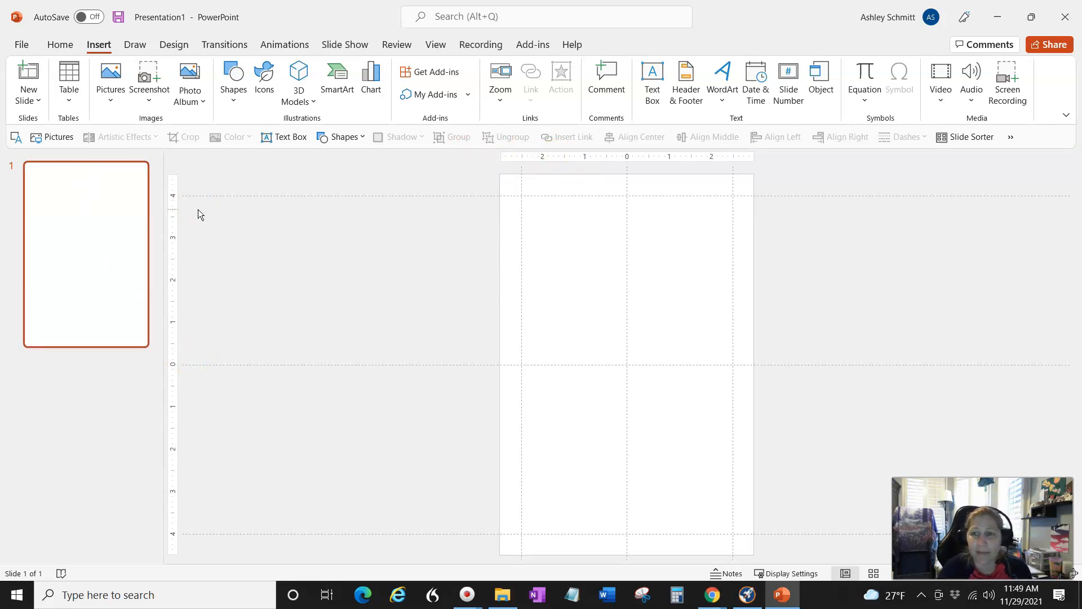
Insert a table with one column and eight rows on the slide.
{"action": "left_click", "coordinate": [71, 99]}
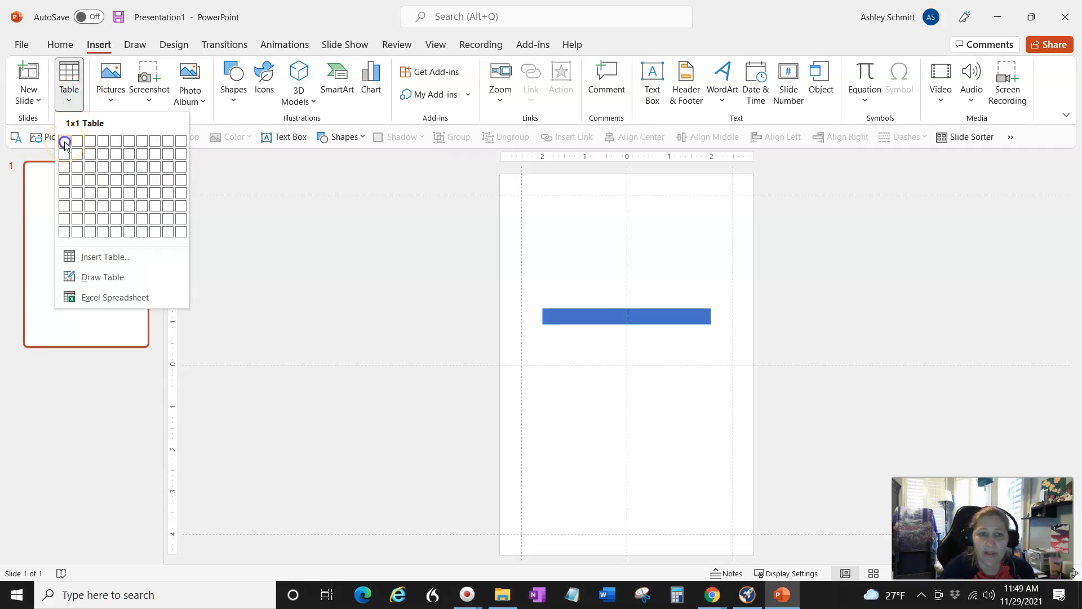
{"action": "left_click", "coordinate": [63, 233]}
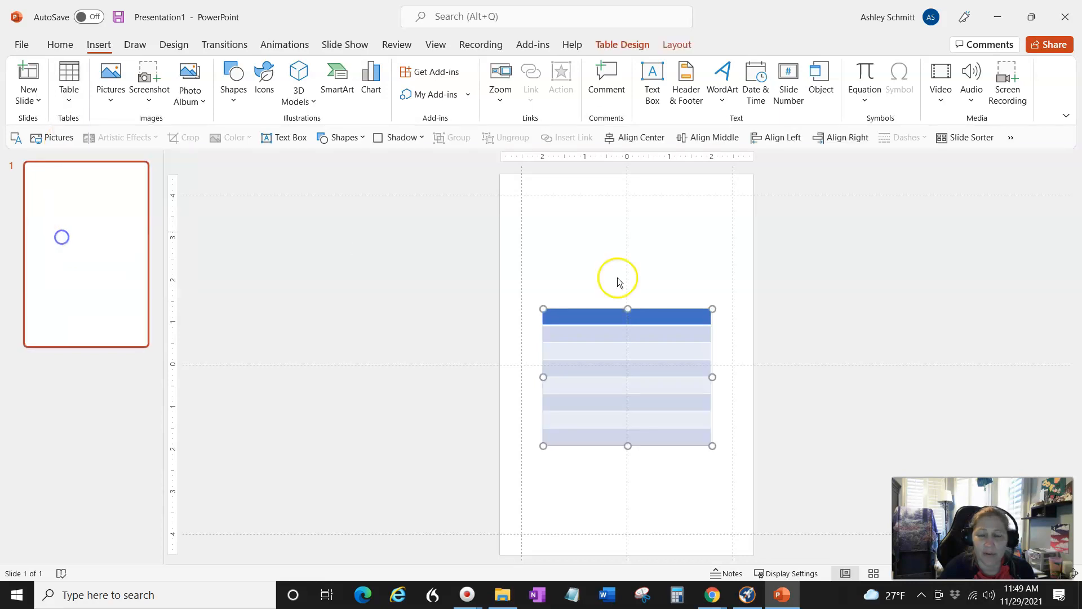
Fit the table to the upper and side margin guides and remove its cell shading.
{"action": "left_click_drag", "start_coordinate": [662, 311], "coordinate": [639, 200]}
{"action": "left_click_drag", "start_coordinate": [691, 264], "coordinate": [732, 272]}
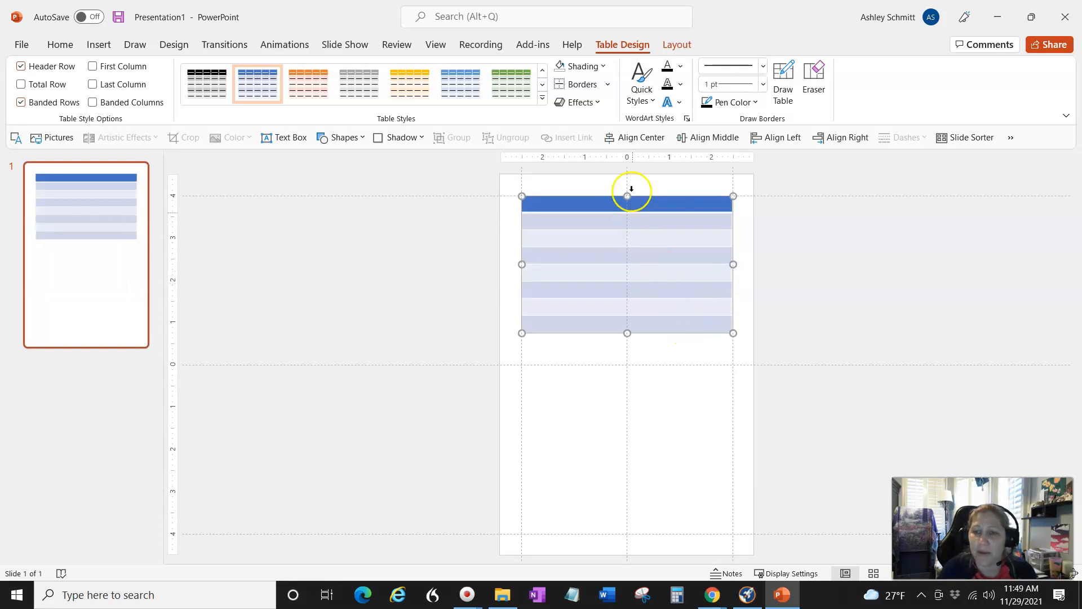
{"action": "left_click", "coordinate": [602, 67]}
{"action": "left_click", "coordinate": [589, 221]}
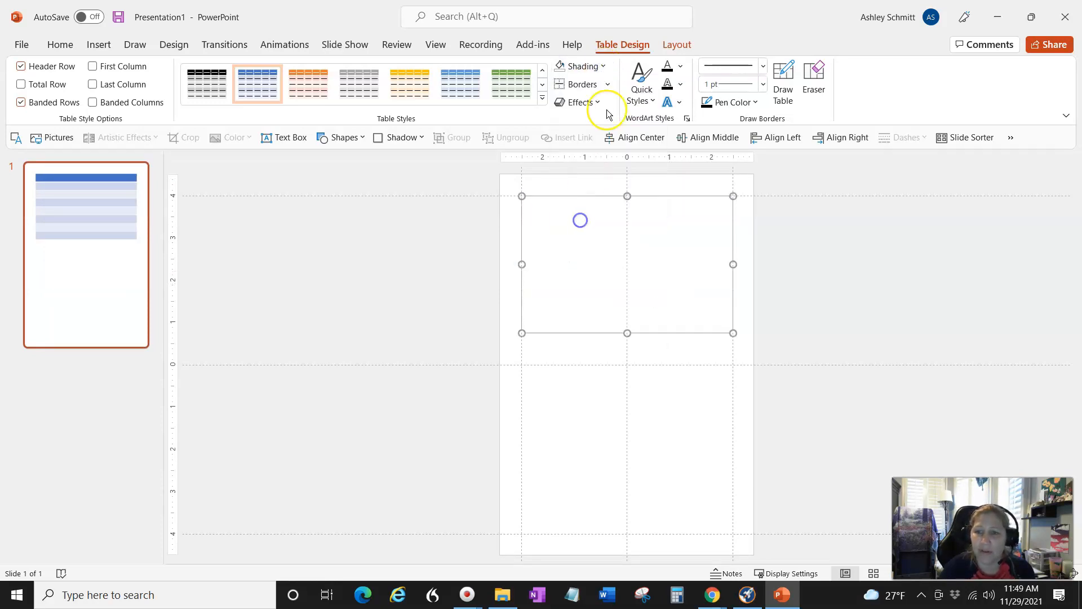
Add a bottom border and inside horizontal borders to the table to create ruled lines.
{"action": "left_click", "coordinate": [609, 84]}
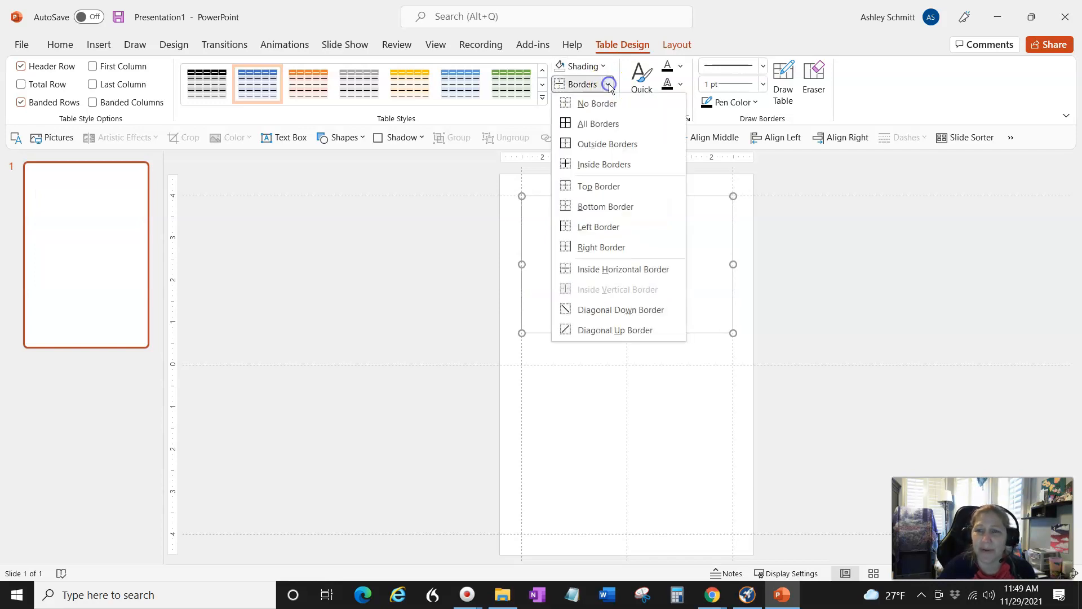
{"action": "left_click", "coordinate": [589, 207]}
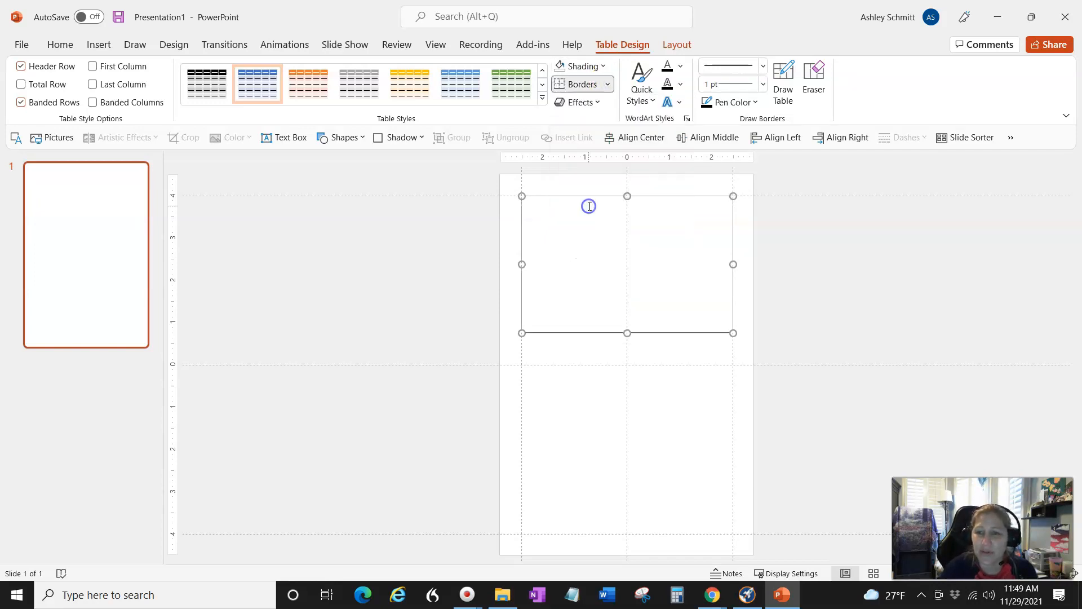
{"action": "left_click", "coordinate": [605, 84]}
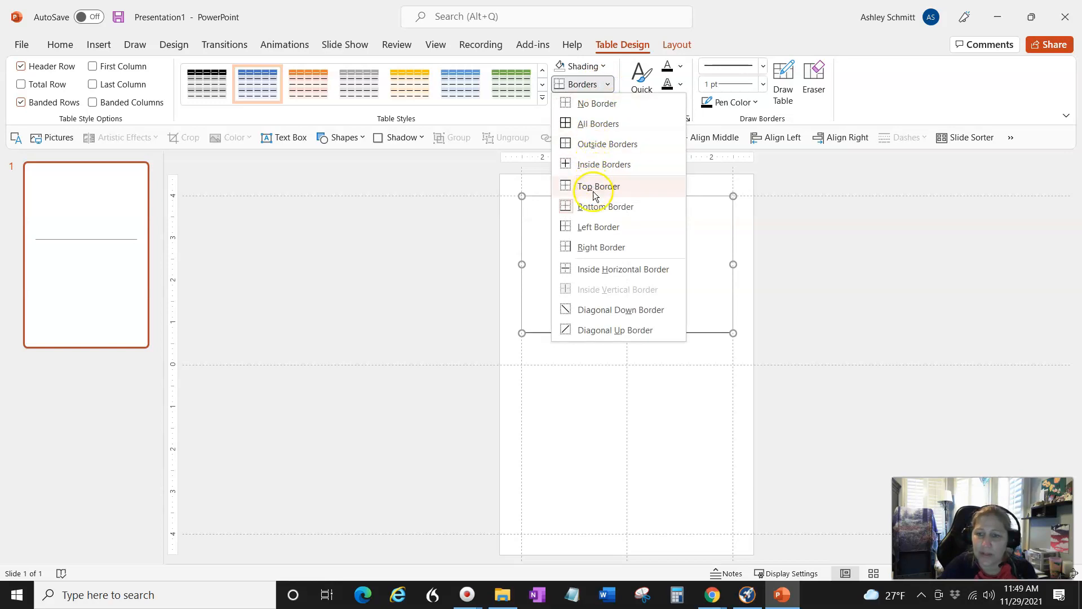
{"action": "left_click", "coordinate": [595, 269]}
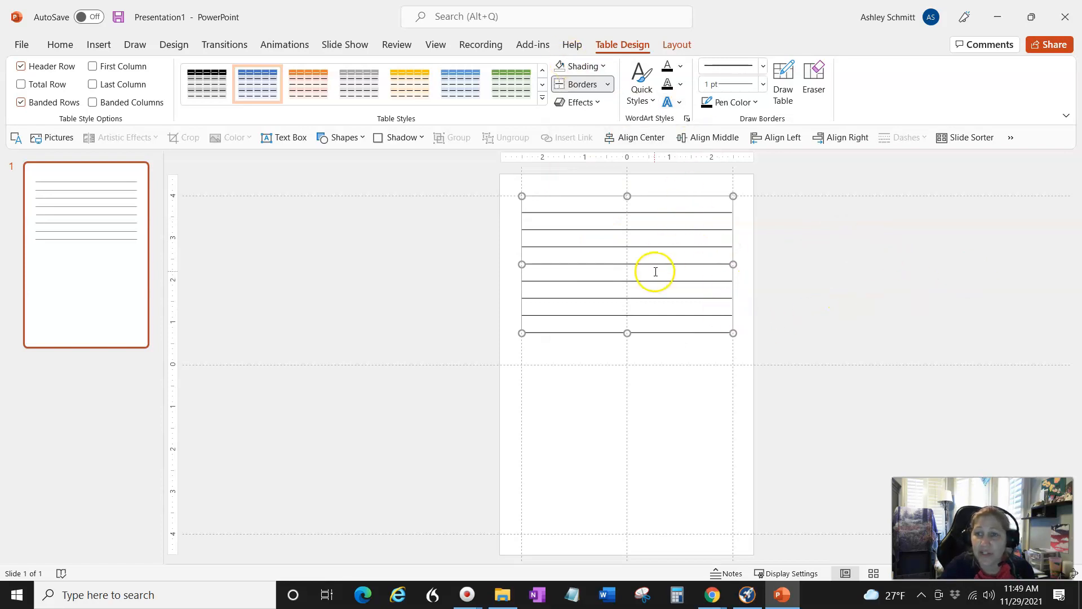
Set the border pen weight to ¾ pt and look through the line style and pen colour options.
{"action": "left_click", "coordinate": [764, 85]}
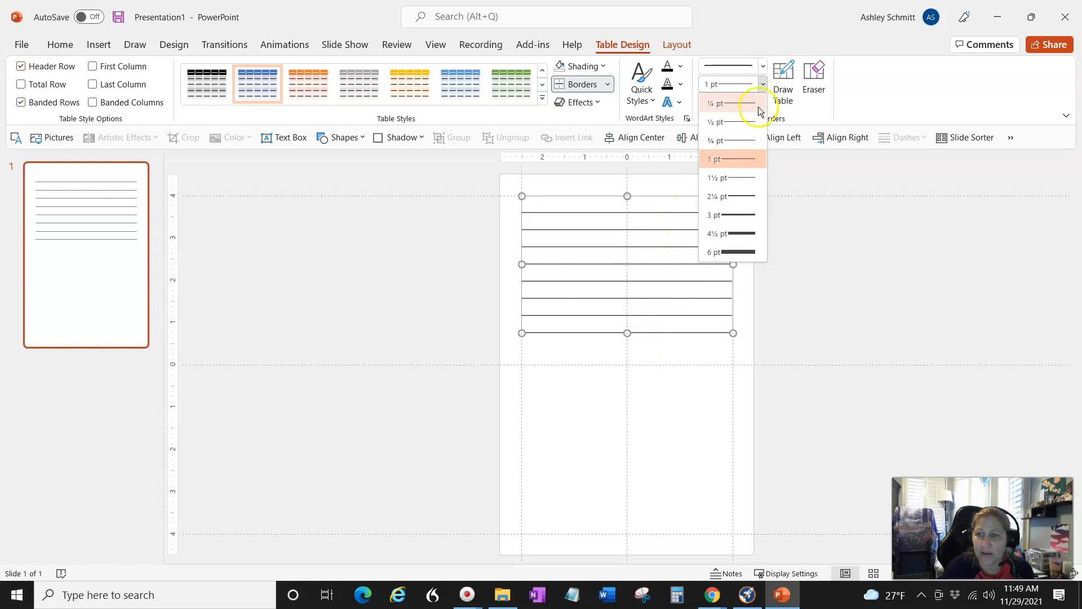
{"action": "left_click", "coordinate": [739, 146]}
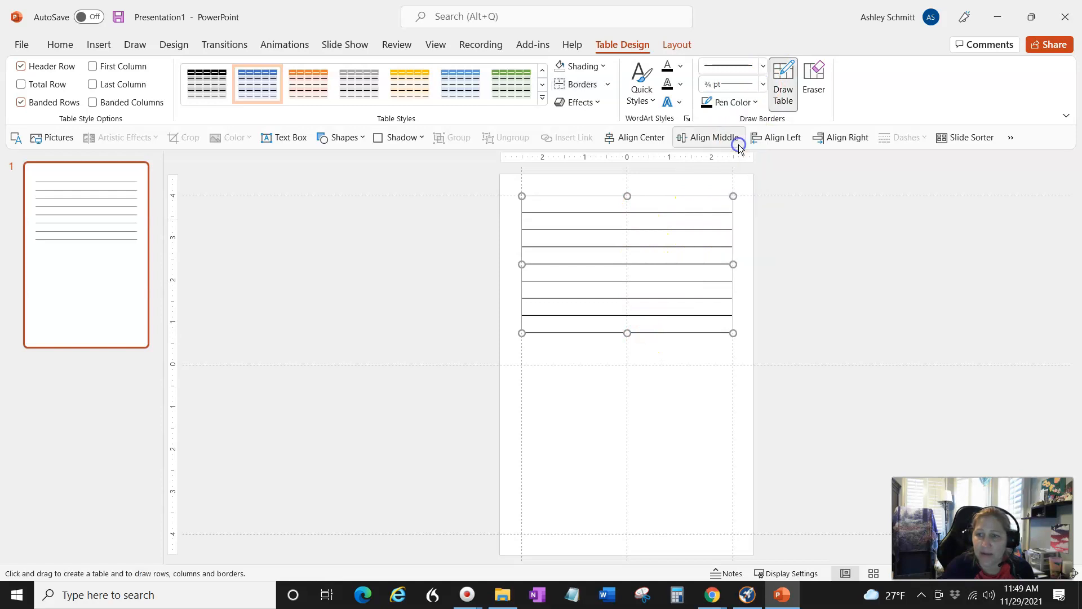
{"action": "left_click", "coordinate": [764, 84]}
{"action": "left_click", "coordinate": [733, 85]}
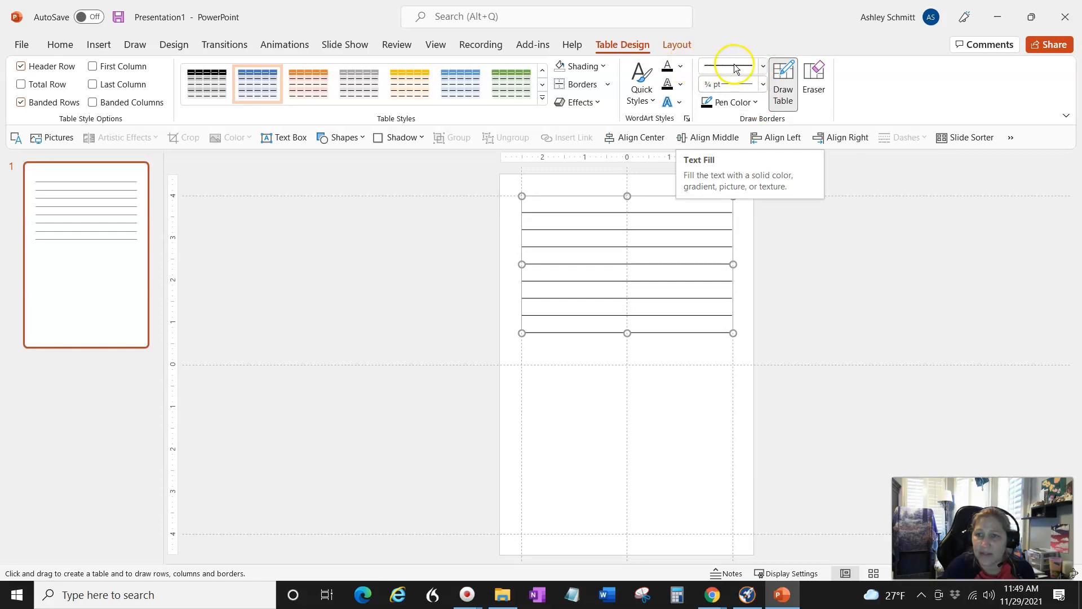
{"action": "left_click", "coordinate": [763, 68]}
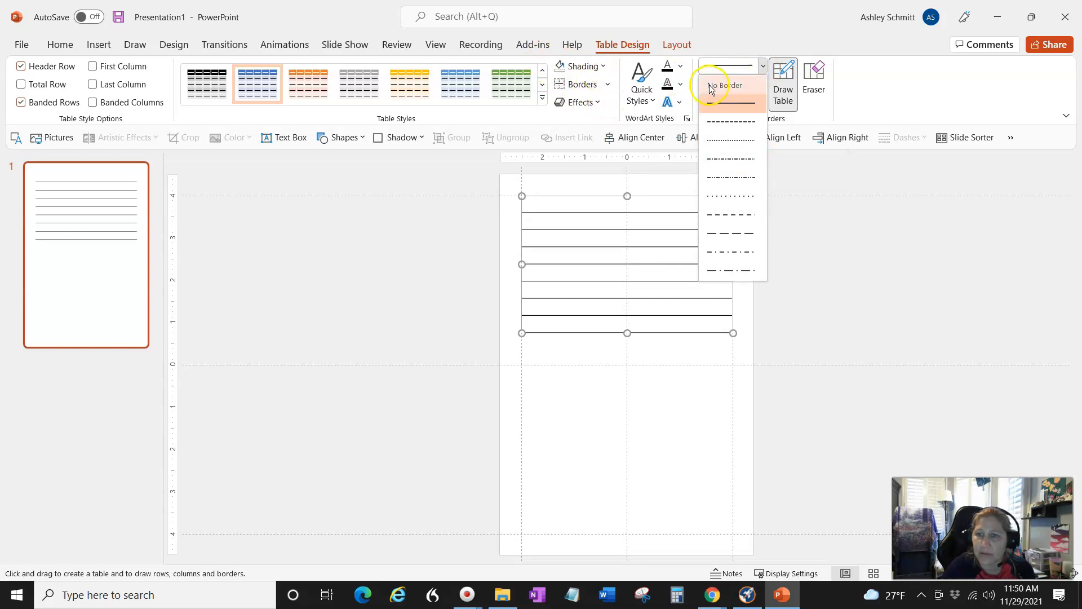
{"action": "left_click", "coordinate": [697, 120]}
{"action": "left_click", "coordinate": [733, 103]}
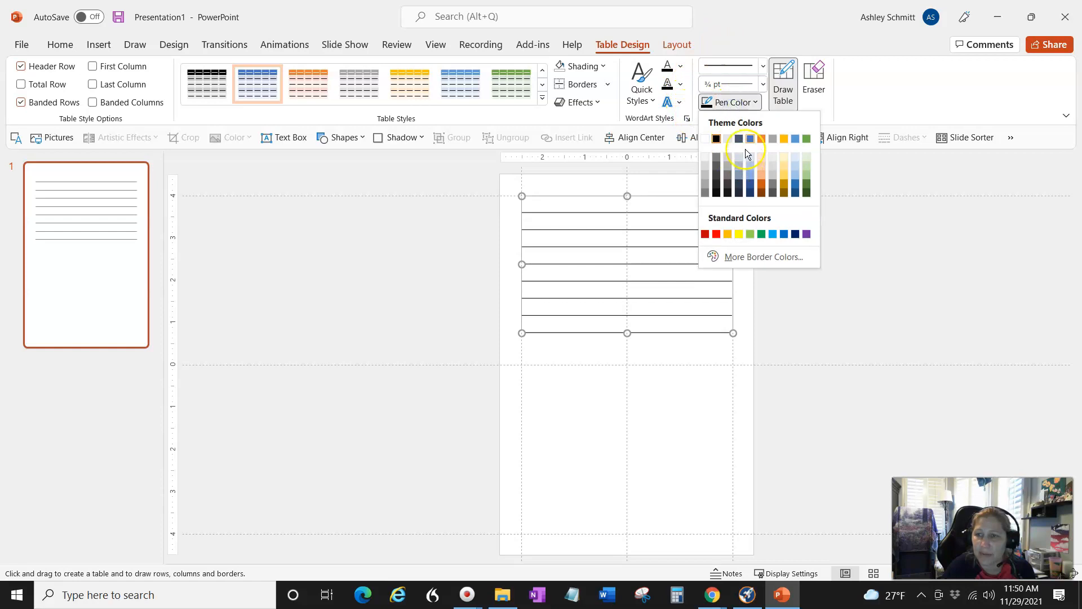
{"action": "left_click", "coordinate": [773, 182]}
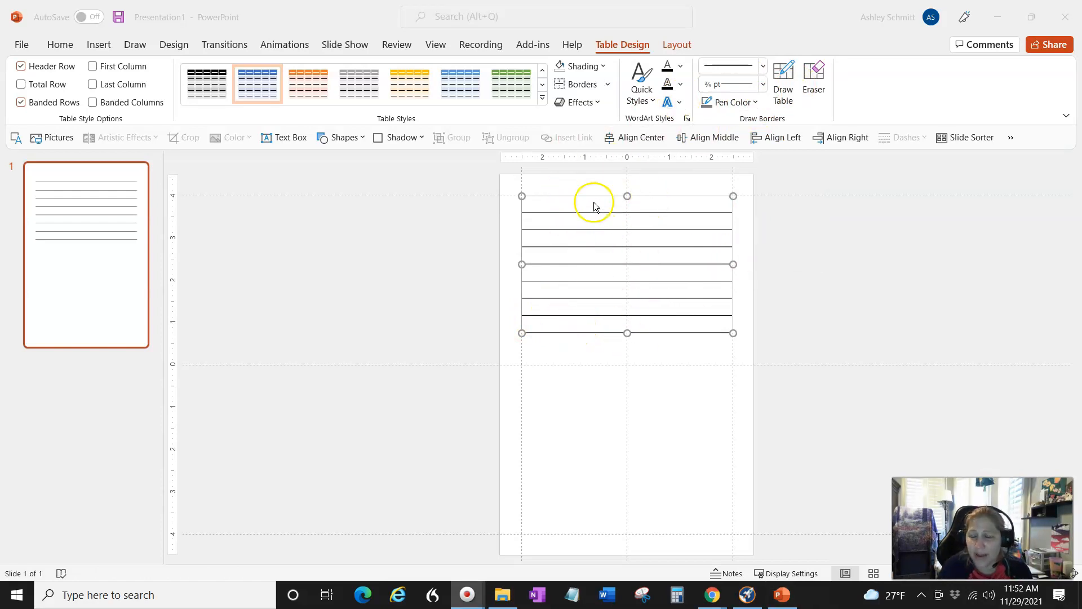
Select the table's last two rows and insert two new rows below them.
{"action": "left_click", "coordinate": [533, 306]}
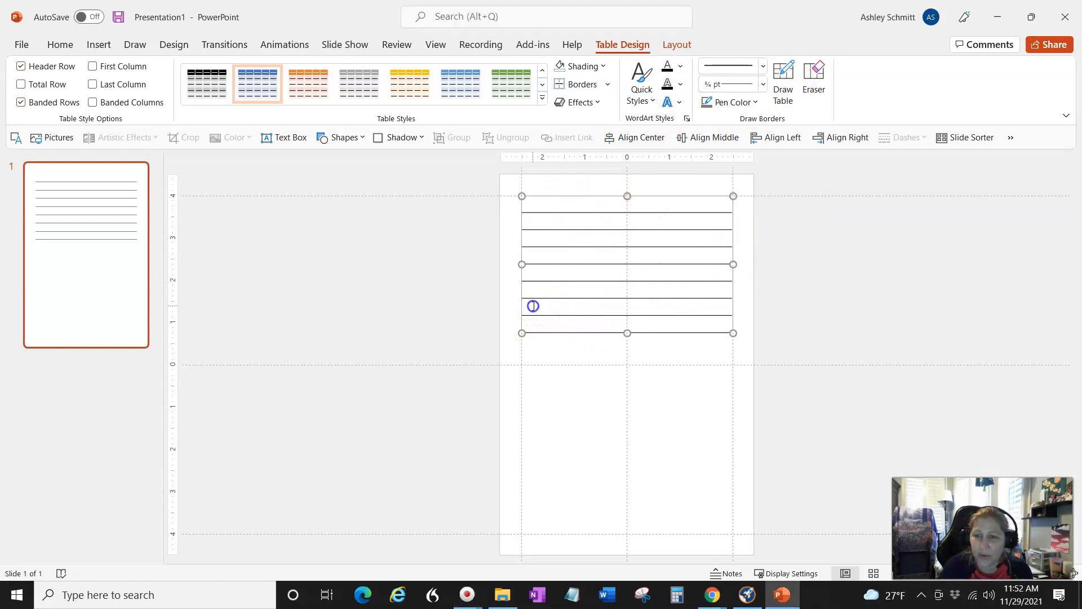
{"action": "left_click_drag", "start_coordinate": [533, 309], "coordinate": [684, 325]}
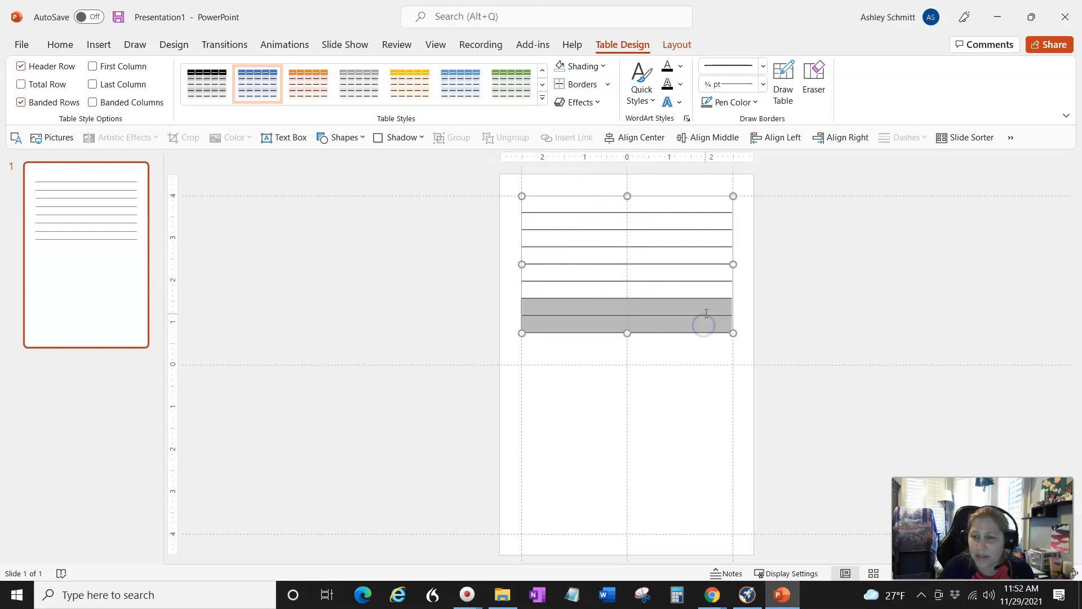
{"action": "right_click", "coordinate": [706, 315]}
{"action": "left_click", "coordinate": [706, 317]}
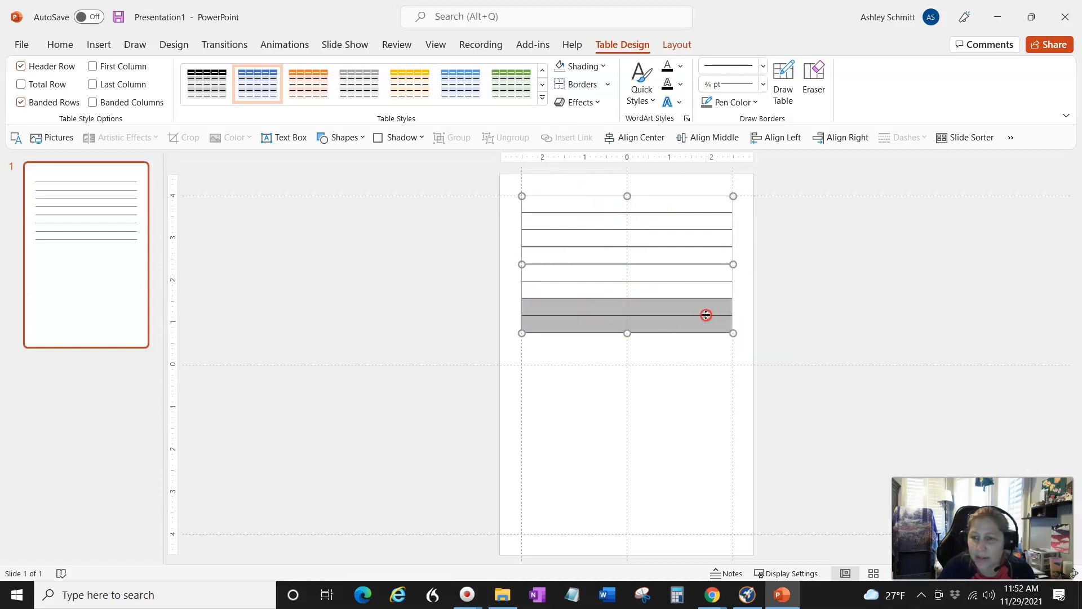
{"action": "right_click", "coordinate": [706, 317]}
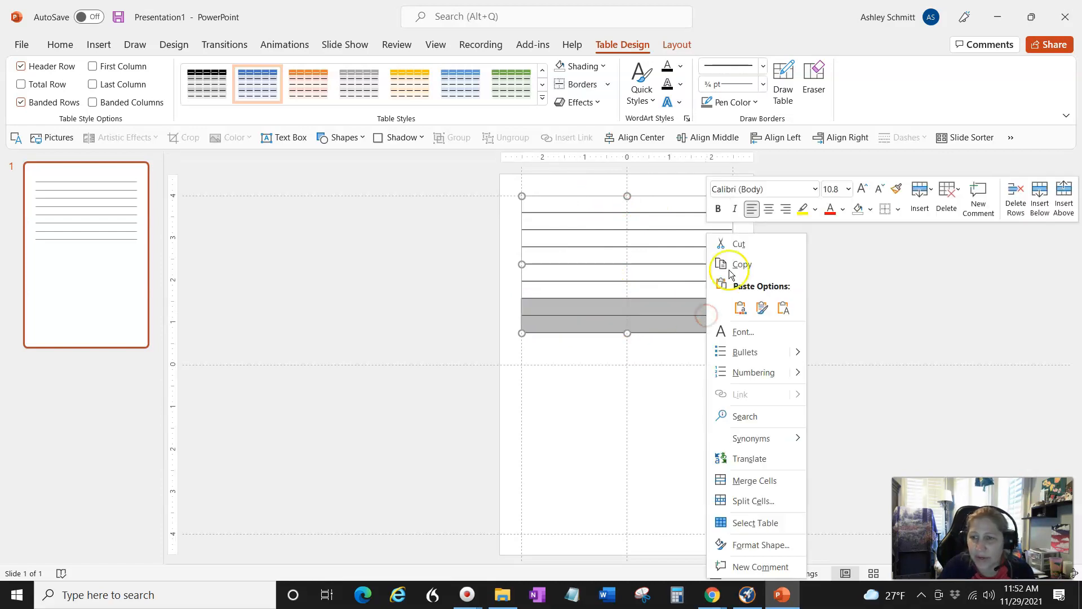
{"action": "left_click", "coordinate": [922, 192]}
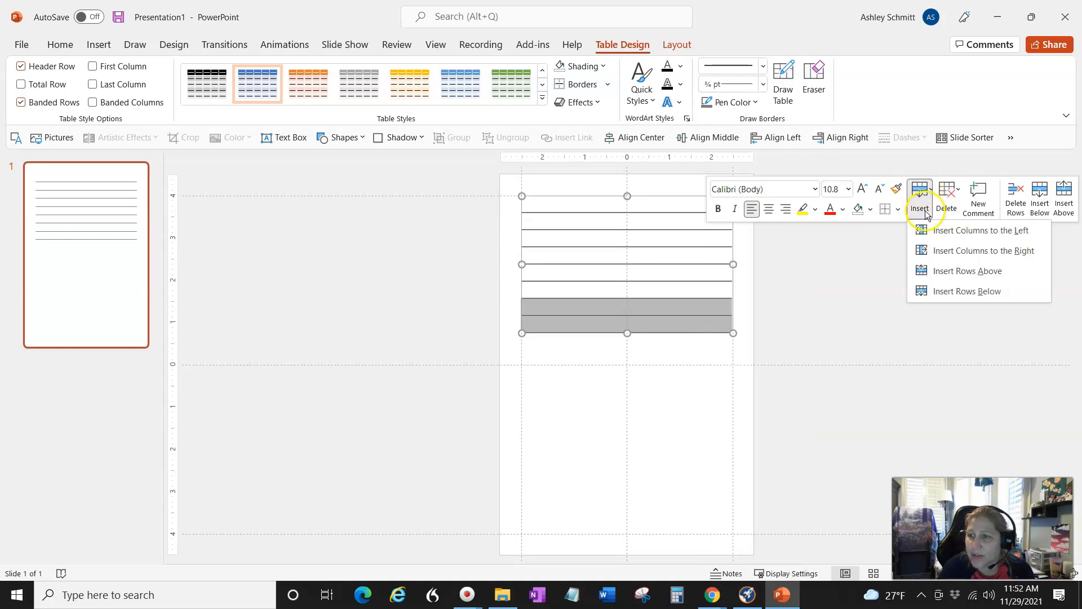
{"action": "left_click", "coordinate": [936, 293]}
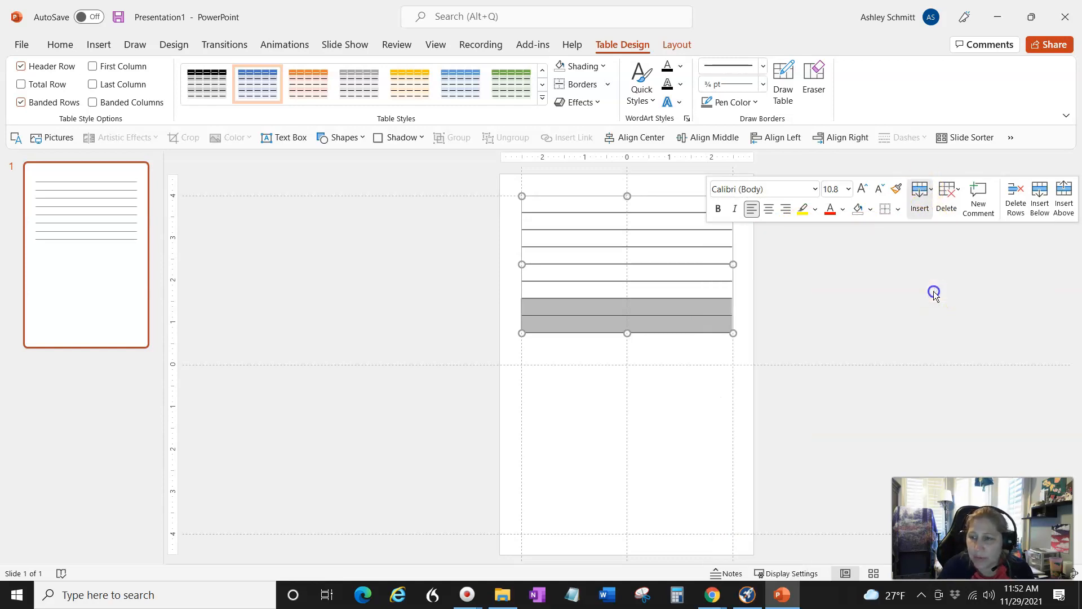
{"action": "left_click", "coordinate": [929, 286]}
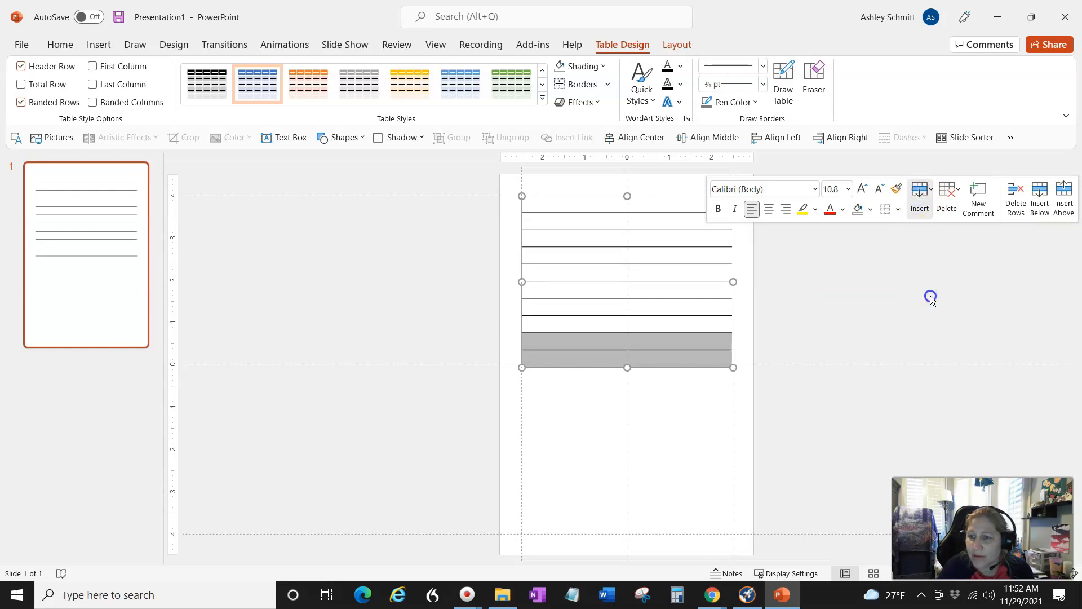
Keep inserting rows below in pairs until the table has 20 rows and reaches the lower margin guide.
{"action": "left_click", "coordinate": [920, 195]}
{"action": "left_click", "coordinate": [930, 286]}
{"action": "left_click", "coordinate": [919, 194]}
{"action": "left_click", "coordinate": [927, 289]}
{"action": "left_click", "coordinate": [917, 195]}
{"action": "left_click", "coordinate": [929, 290]}
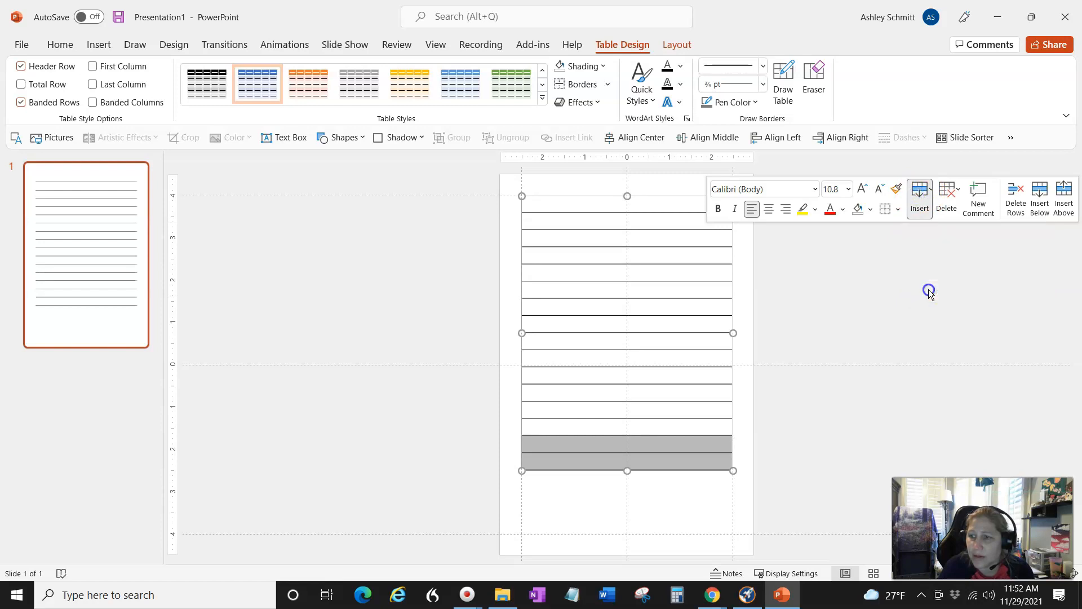
{"action": "left_click", "coordinate": [919, 194]}
{"action": "left_click", "coordinate": [930, 289]}
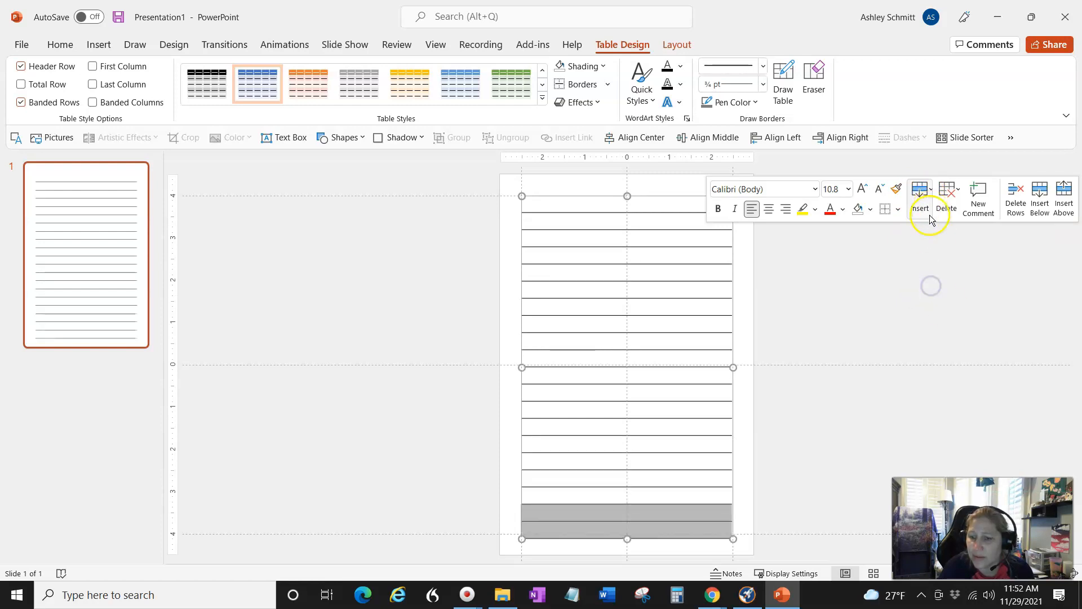
{"action": "left_click", "coordinate": [781, 347]}
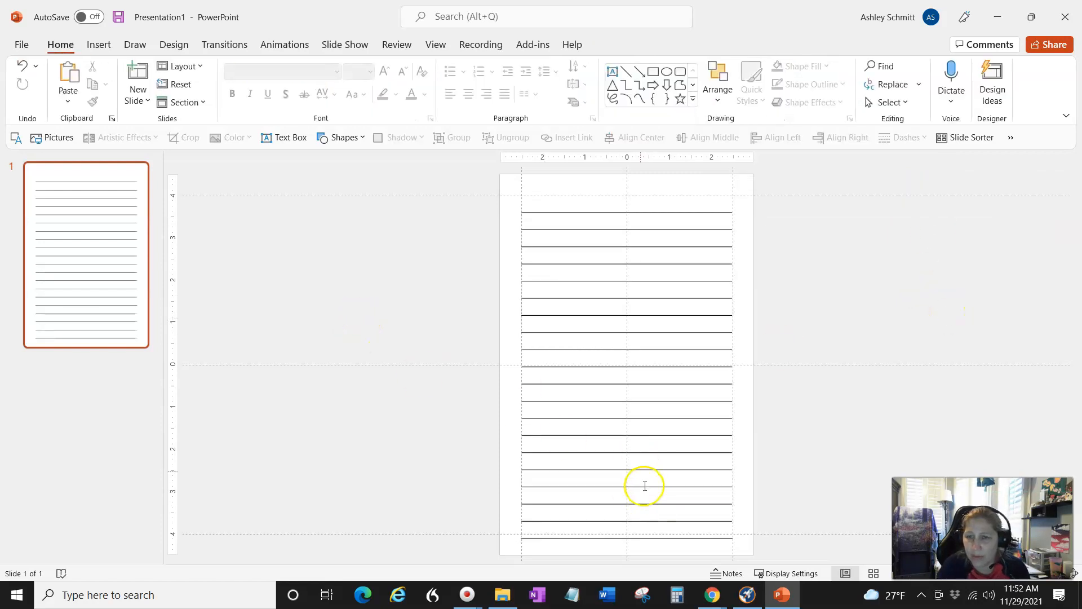
Nudge the whole table slightly upward so its last line sits near the lower margin guide.
{"action": "left_click", "coordinate": [645, 537]}
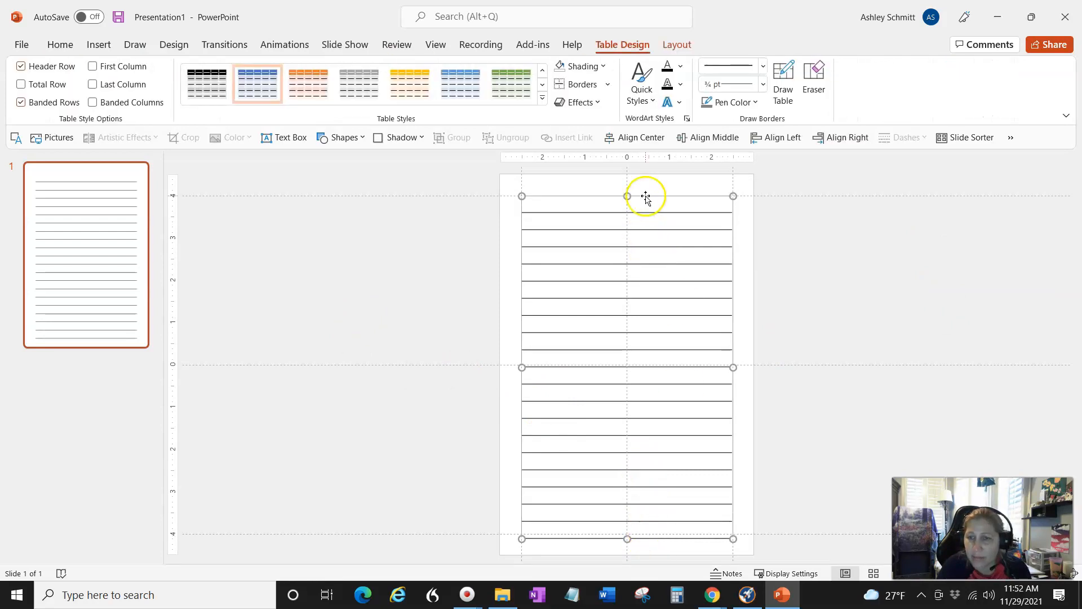
{"action": "key", "text": "Up"}
{"action": "key", "text": "Up"}
{"action": "key", "text": "Up"}
{"action": "key", "text": "Up"}
{"action": "key", "text": "Up"}
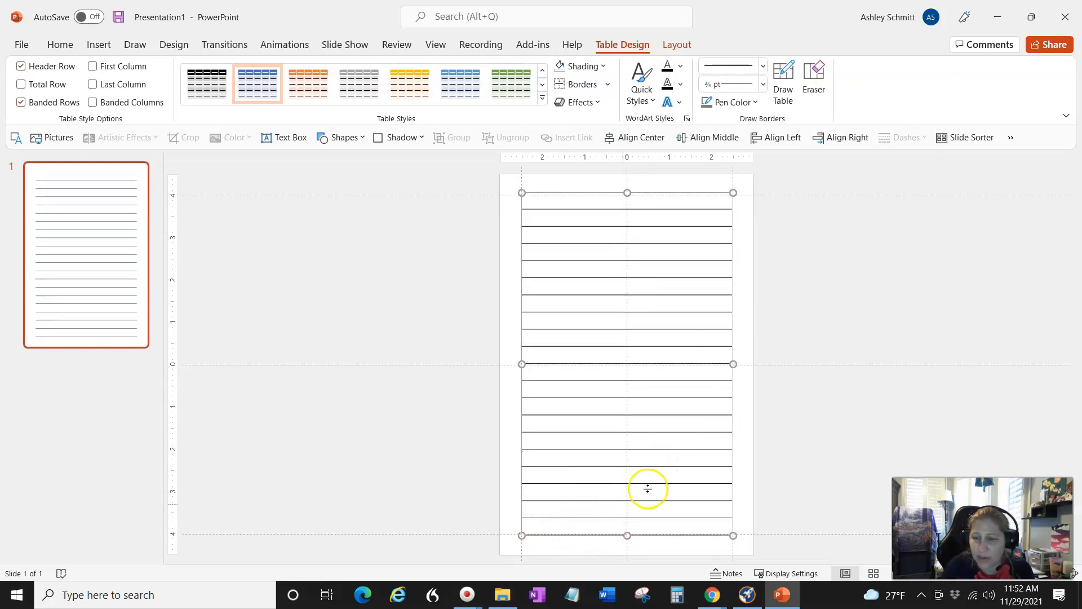
{"action": "left_click", "coordinate": [331, 348]}
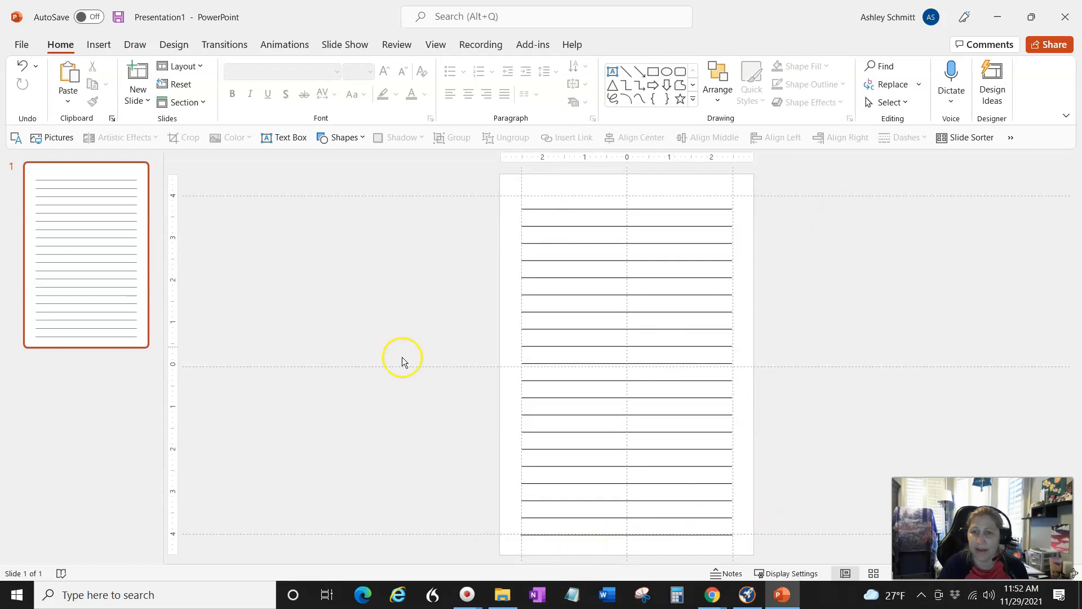
Duplicate the lined slide nine times to make ten slides.
{"action": "left_click", "coordinate": [77, 296]}
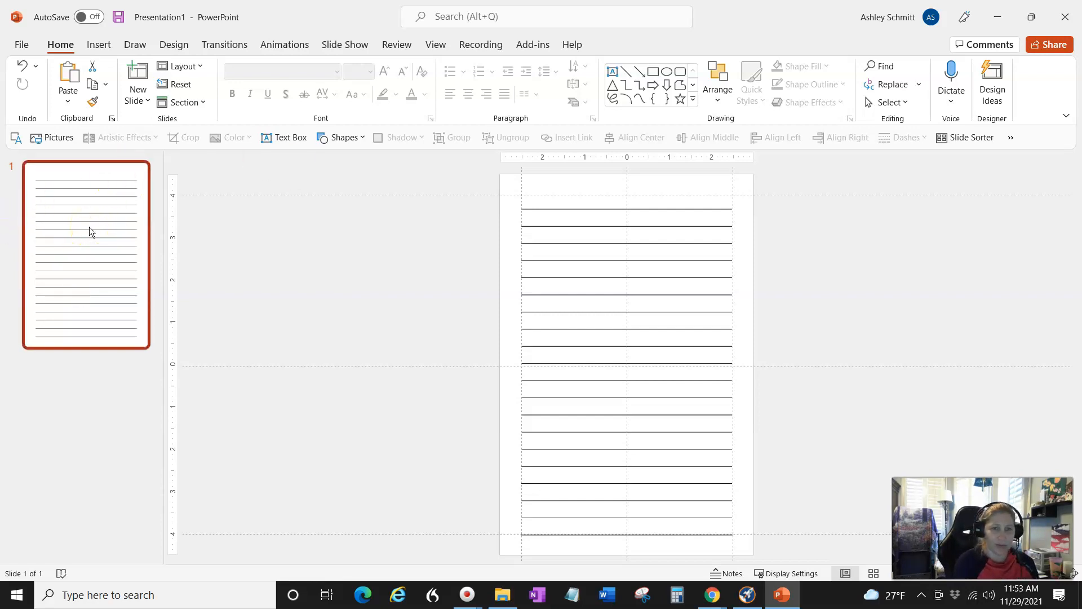
{"action": "key", "text": "ctrl+d"}
{"action": "key", "text": "ctrl+d"}
{"action": "key", "text": "ctrl+d"}
{"action": "key", "text": "ctrl+d"}
{"action": "key", "text": "ctrl+d"}
{"action": "key", "text": "ctrl+d"}
{"action": "key", "text": "ctrl+d"}
{"action": "key", "text": "ctrl+d"}
{"action": "key", "text": "ctrl+d"}
{"action": "left_click", "coordinate": [49, 466]}
{"action": "left_click", "coordinate": [162, 491]}
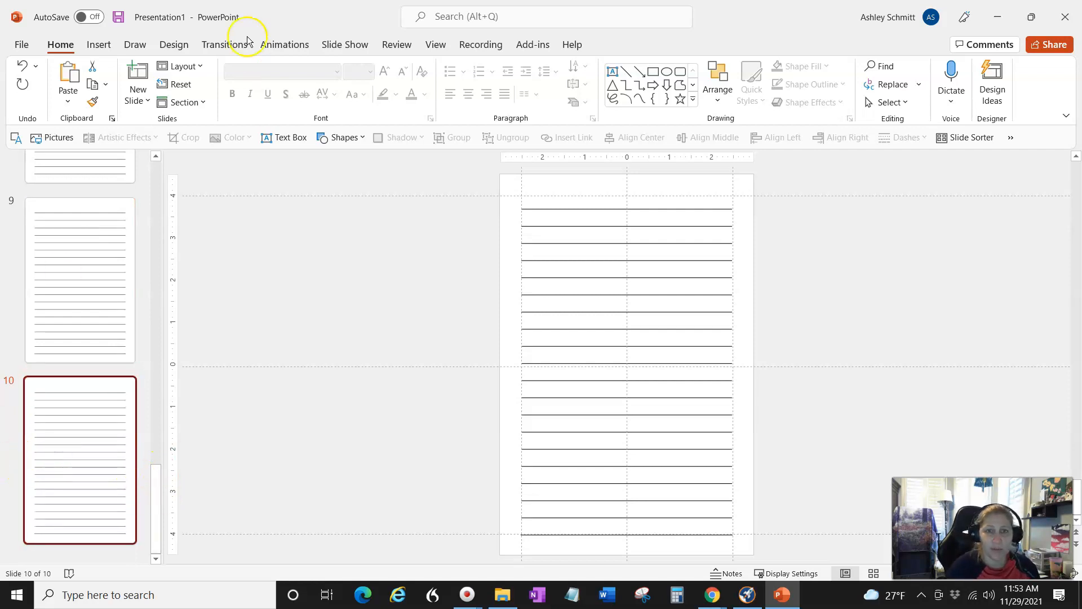
{"action": "left_click", "coordinate": [118, 404]}
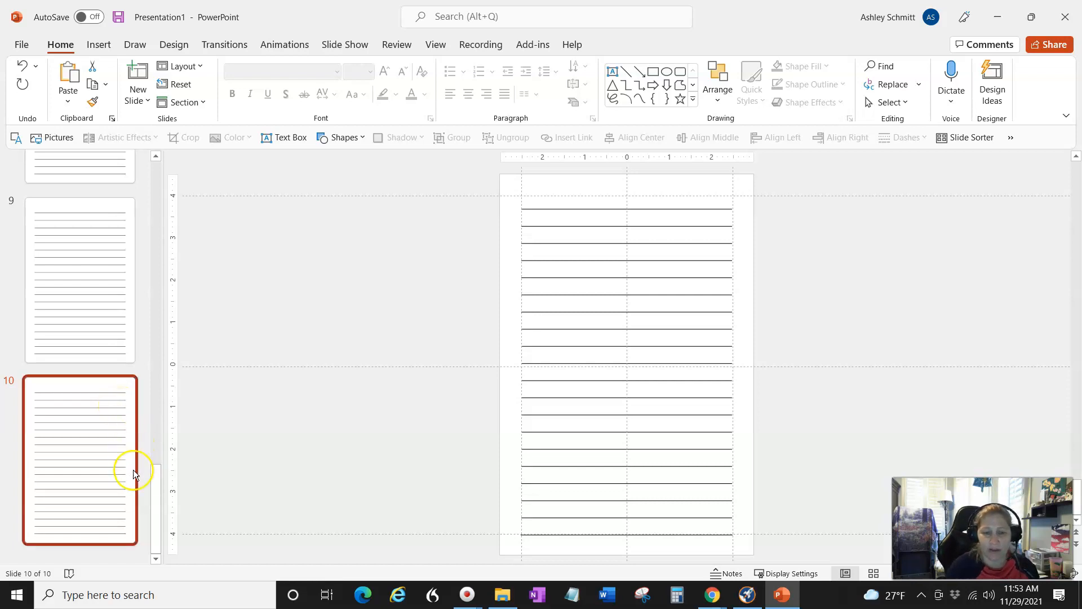
In Slide Sorter view, select all ten slides and duplicate the set ten times to reach 110 slides.
{"action": "left_click", "coordinate": [442, 47]}
{"action": "left_click", "coordinate": [89, 97]}
{"action": "left_click", "coordinate": [89, 276]}
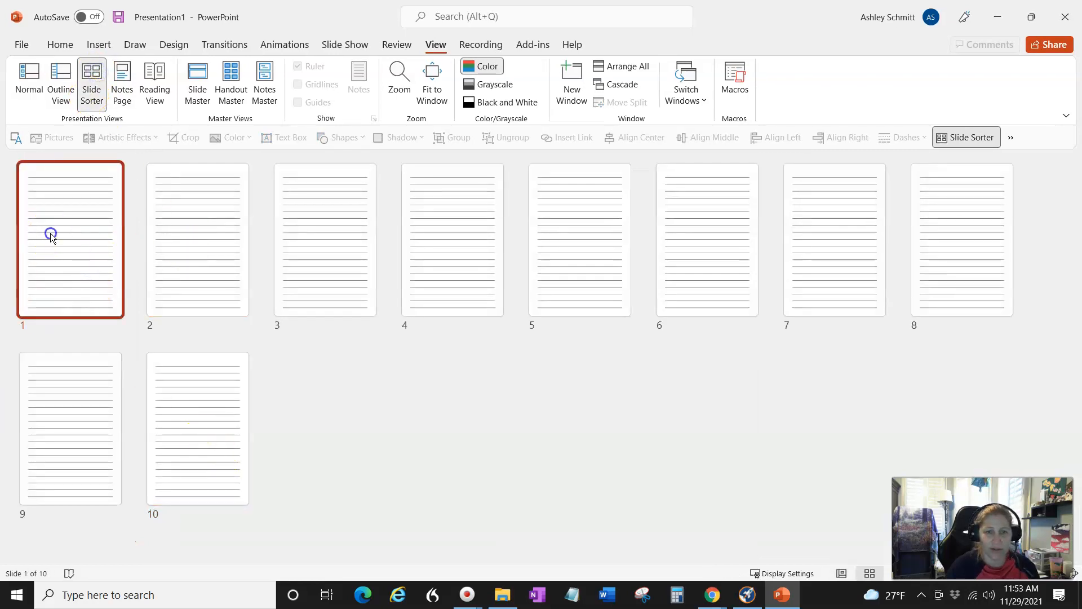
{"action": "left_click", "coordinate": [198, 395], "text": "shift"}
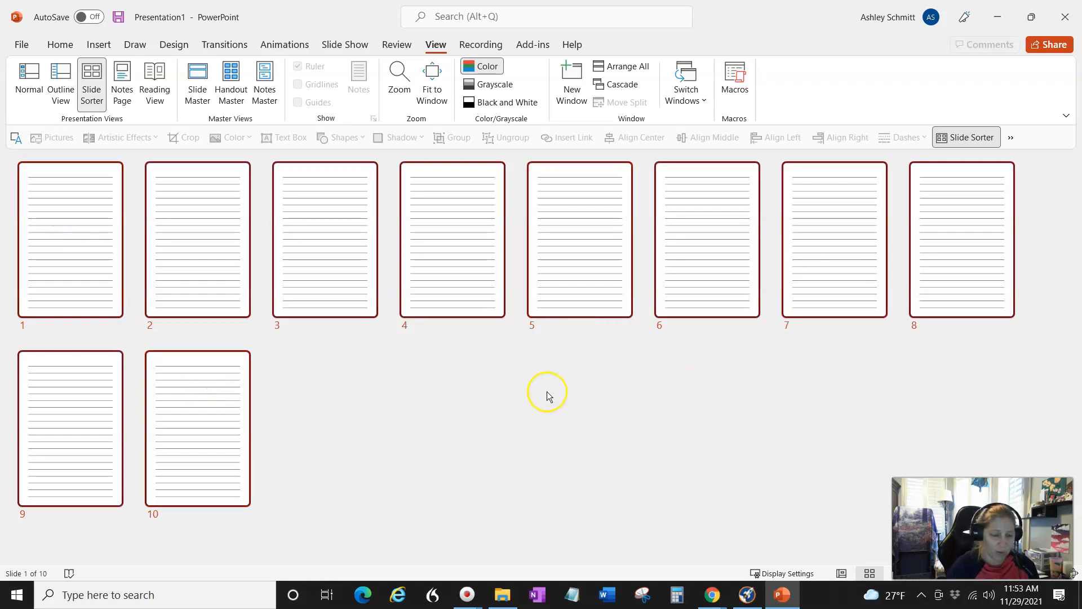
{"action": "key", "text": "ctrl+d"}
{"action": "key", "text": "ctrl+d"}
{"action": "key", "text": "ctrl+d"}
{"action": "key", "text": "ctrl+d"}
{"action": "key", "text": "ctrl+d"}
{"action": "key", "text": "ctrl+d"}
{"action": "key", "text": "ctrl+d"}
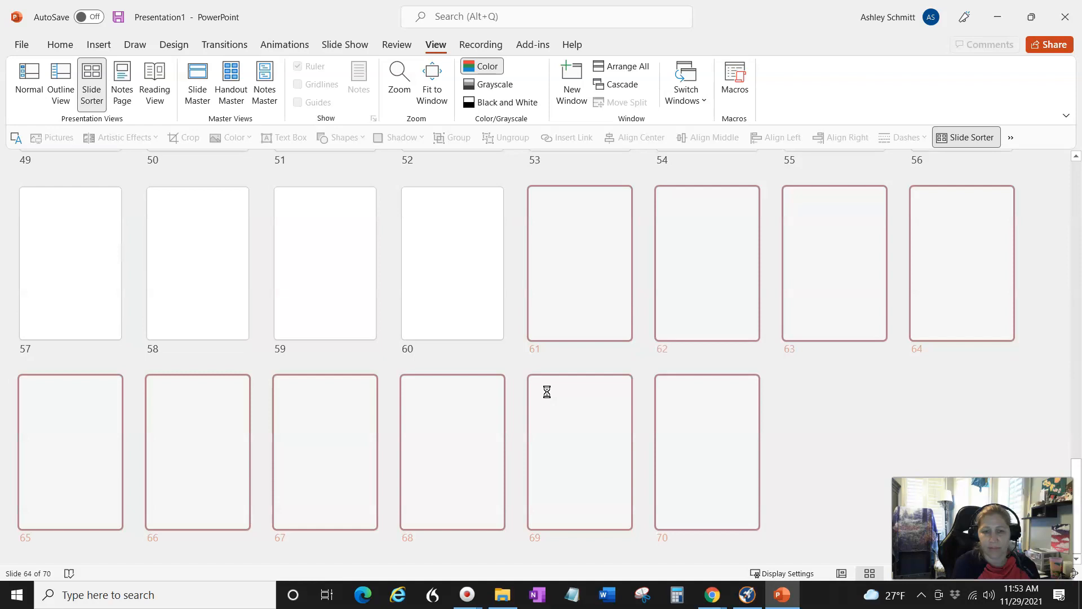
{"action": "key", "text": "ctrl+d"}
{"action": "key", "text": "ctrl+d"}
{"action": "key", "text": "ctrl+d"}
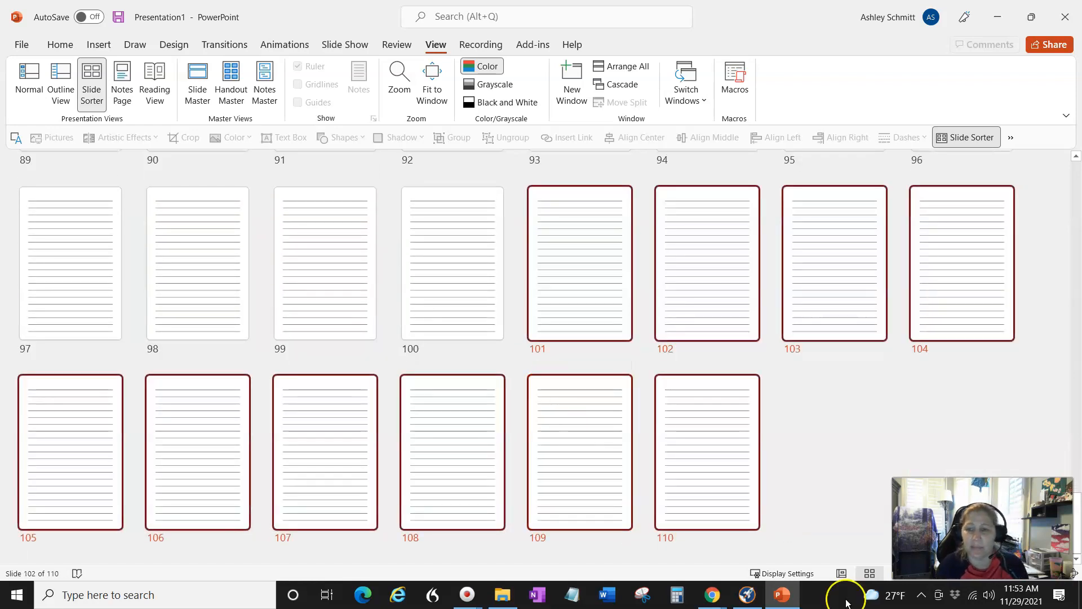
Look over the duplicated pages from first to last, and open slide 110 in Normal view.
{"action": "scroll", "coordinate": [683, 437], "scroll_direction": "up", "scroll_amount": 15}
{"action": "left_click", "coordinate": [683, 431]}
{"action": "left_click", "coordinate": [310, 272]}
{"action": "left_click", "coordinate": [781, 404]}
{"action": "left_click", "coordinate": [106, 258]}
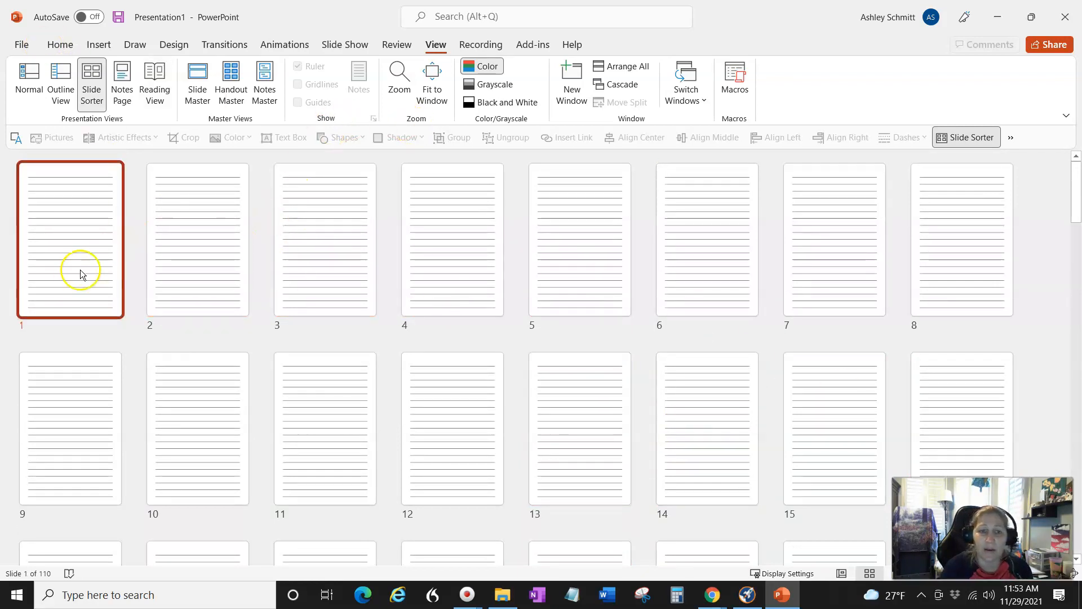
{"action": "scroll", "coordinate": [242, 358], "scroll_direction": "down", "scroll_amount": 10}
{"action": "scroll", "coordinate": [308, 372], "scroll_direction": "down", "scroll_amount": 5}
{"action": "left_click", "coordinate": [575, 438]}
{"action": "double_click", "coordinate": [693, 411]}
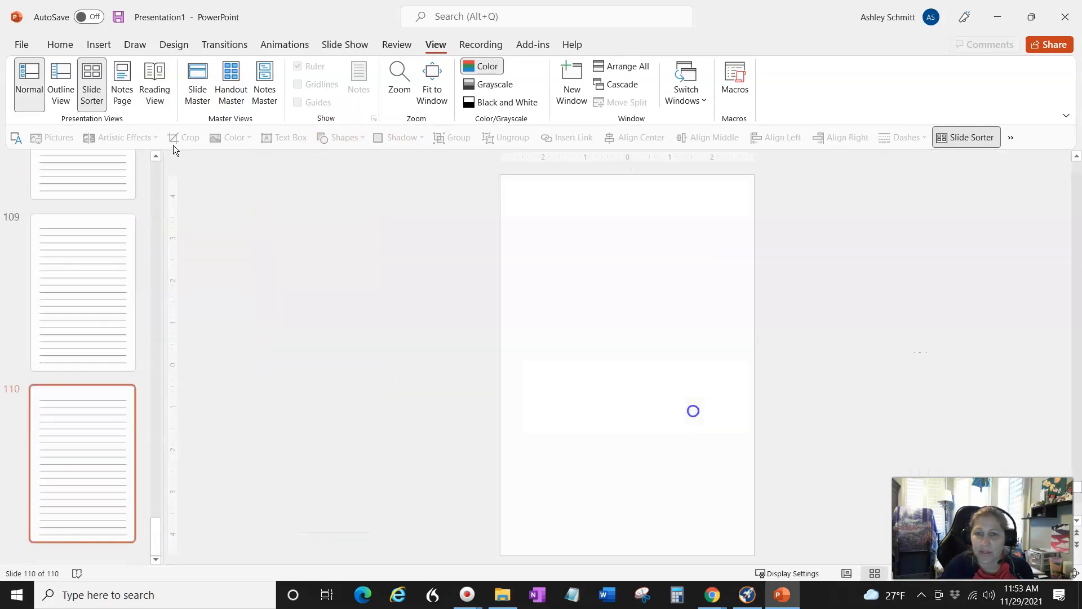
{"action": "left_click", "coordinate": [43, 80]}
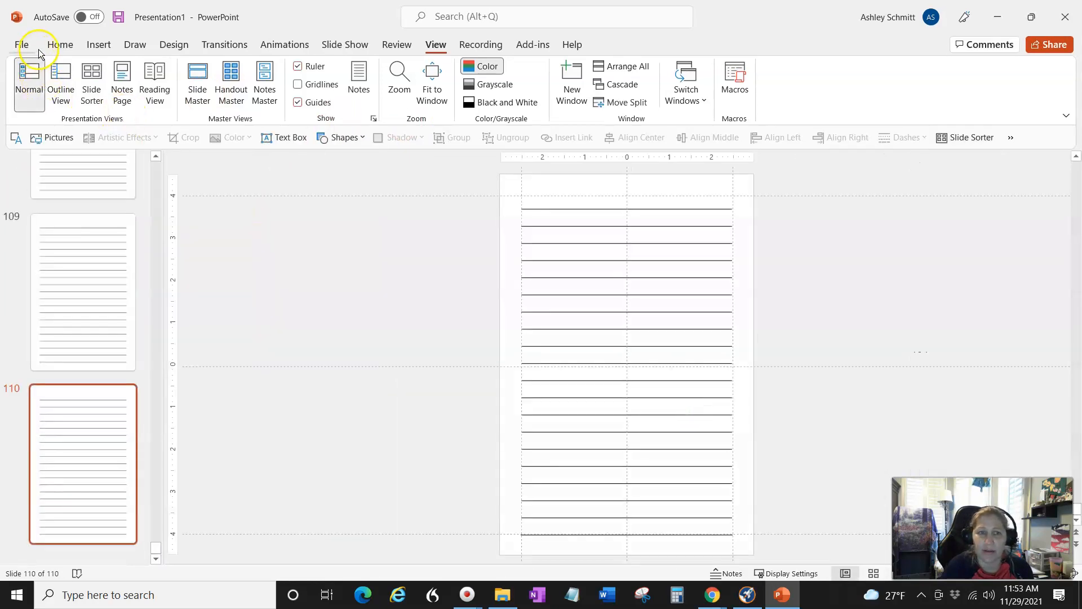
Add a new slide with the Blank layout after slide 110.
{"action": "left_click", "coordinate": [97, 45]}
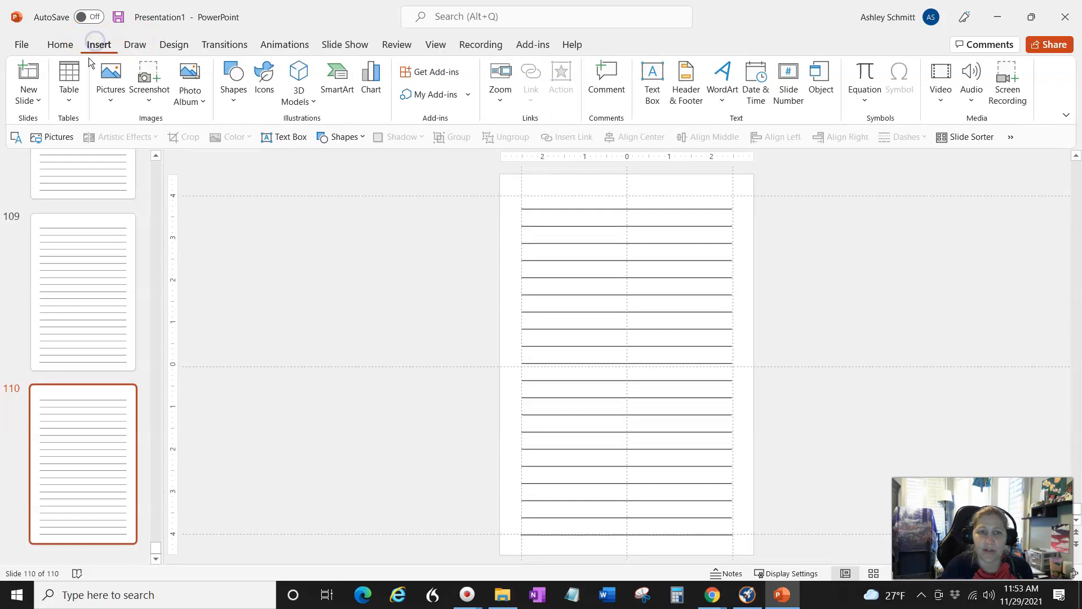
{"action": "left_click", "coordinate": [39, 104]}
{"action": "scroll", "coordinate": [87, 368], "scroll_direction": "down", "scroll_amount": 2}
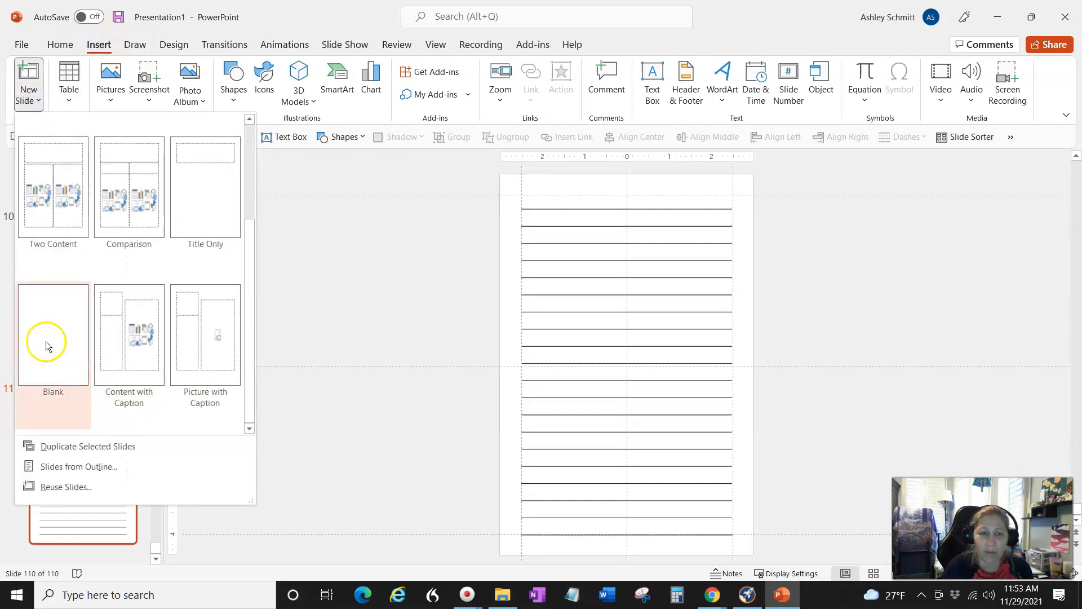
{"action": "left_click", "coordinate": [45, 340]}
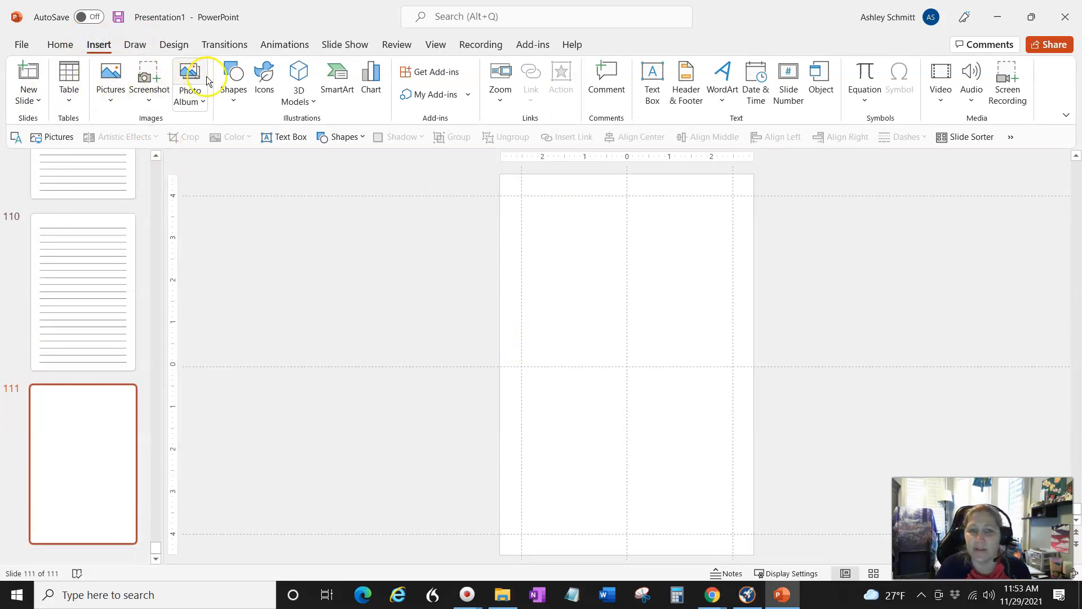
Draw a horizontal line about 3.59" long near the upper margin guide of the blank slide and give it the black line style.
{"action": "left_click", "coordinate": [235, 80]}
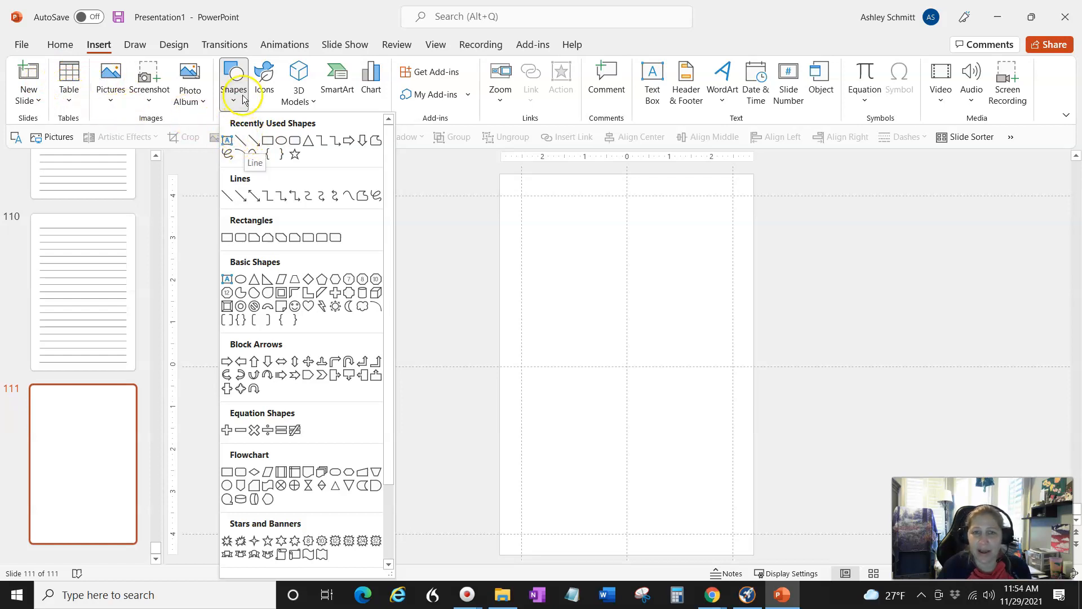
{"action": "left_click", "coordinate": [241, 140]}
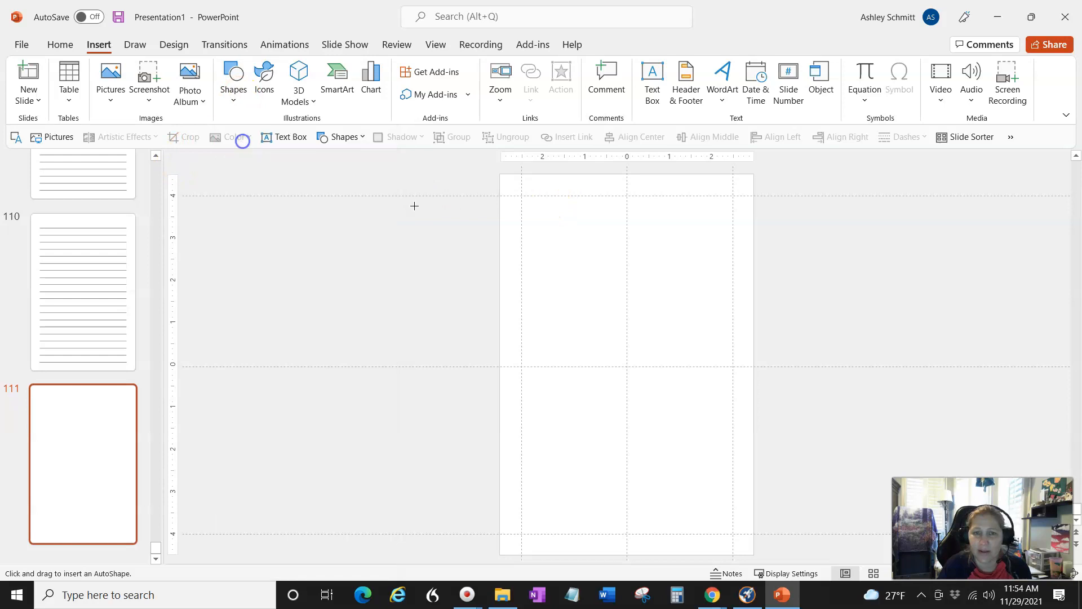
{"action": "left_click_drag", "start_coordinate": [638, 221], "coordinate": [708, 228]}
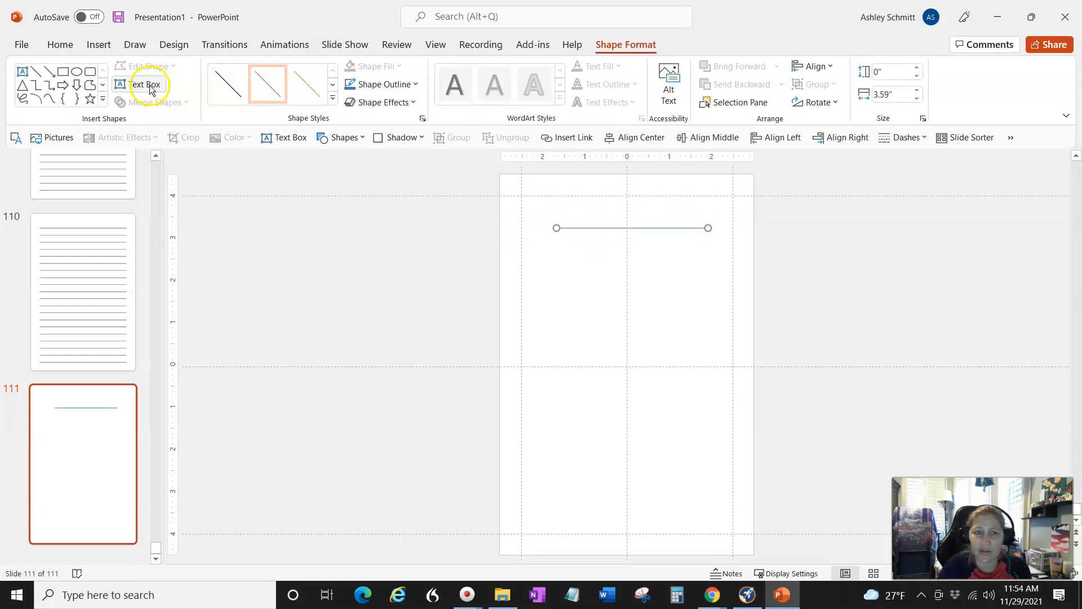
{"action": "left_click_drag", "start_coordinate": [644, 227], "coordinate": [642, 208]}
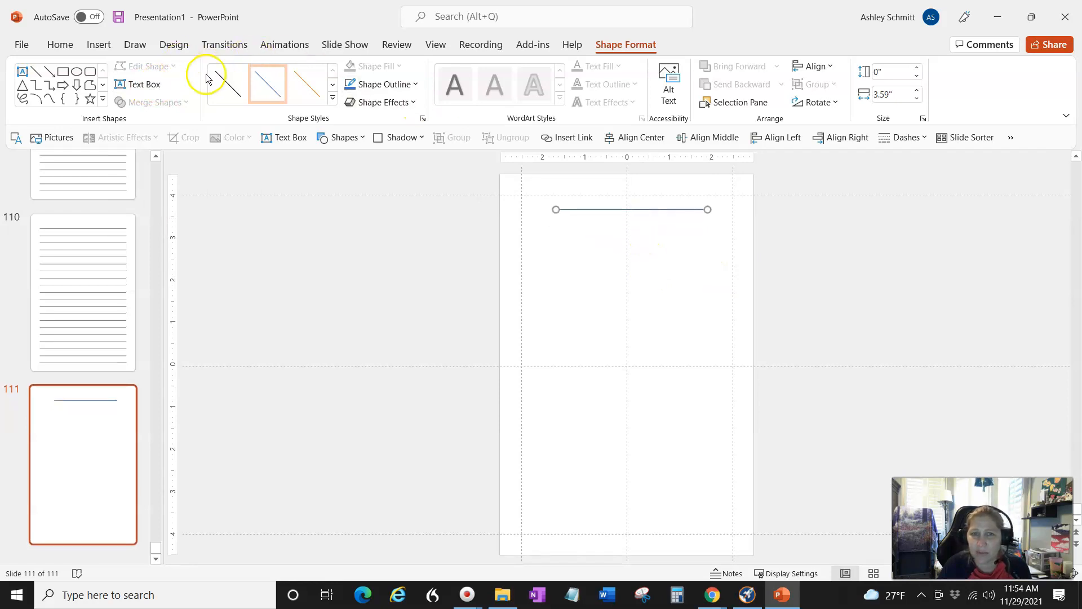
{"action": "left_click", "coordinate": [228, 84]}
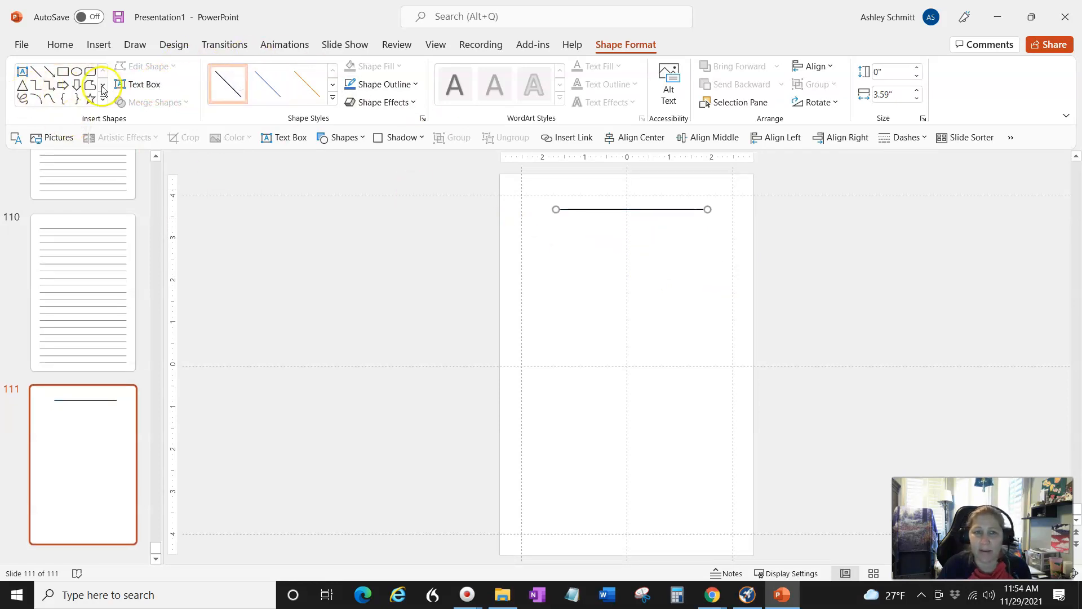
Draw a rectangle about 1.97" wide and 1.77" high below the line, with white fill and black outline, and shift it slightly left.
{"action": "left_click", "coordinate": [62, 72]}
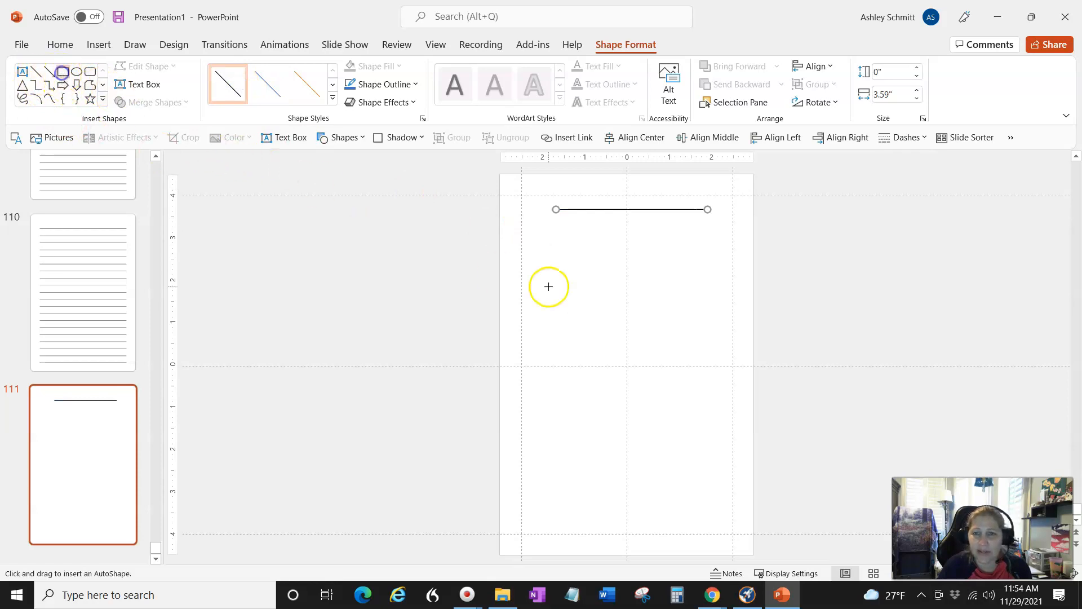
{"action": "left_click_drag", "start_coordinate": [538, 227], "coordinate": [622, 302]}
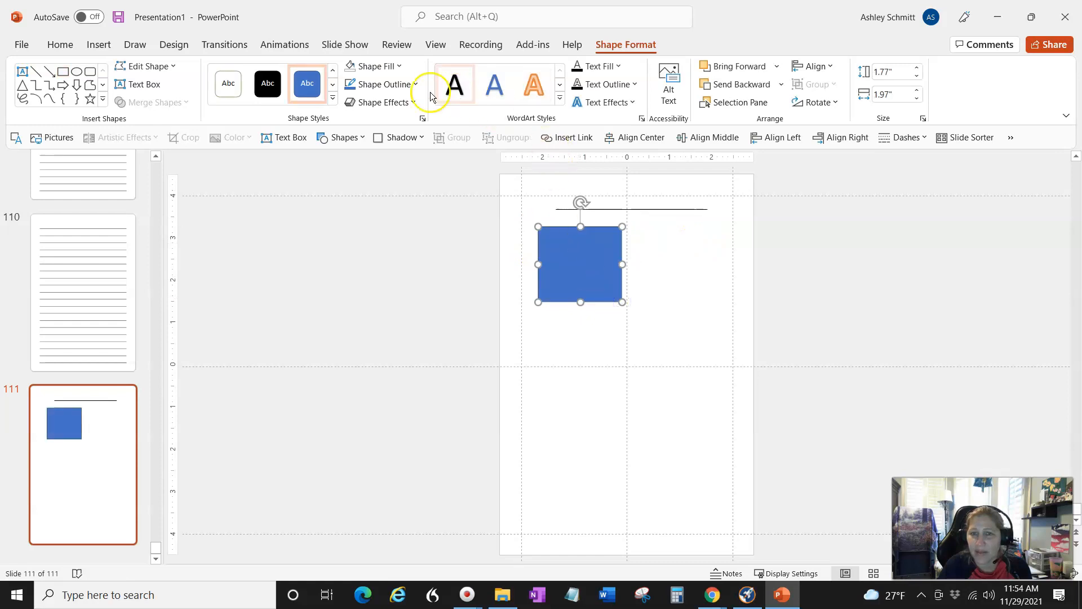
{"action": "left_click", "coordinate": [398, 66]}
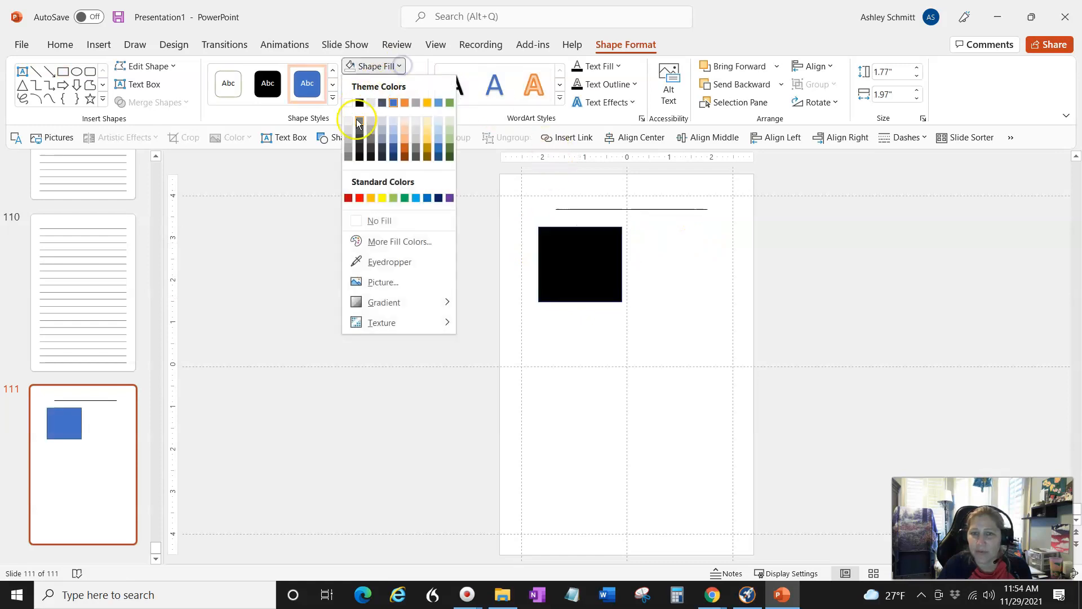
{"action": "left_click", "coordinate": [349, 103]}
{"action": "left_click", "coordinate": [416, 84]}
{"action": "left_click", "coordinate": [358, 120]}
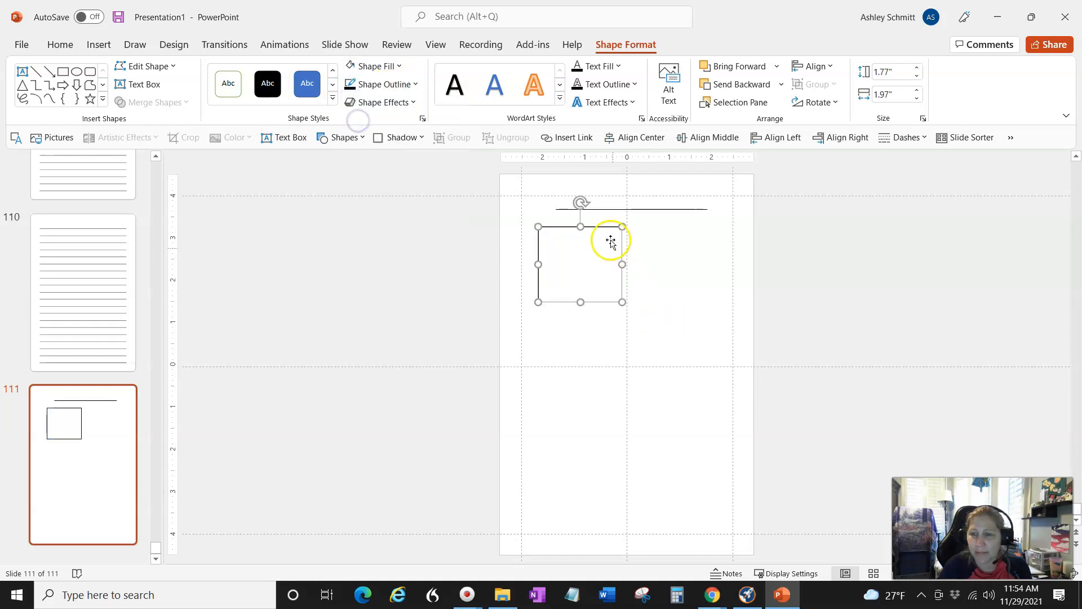
{"action": "left_click_drag", "start_coordinate": [602, 225], "coordinate": [599, 225]}
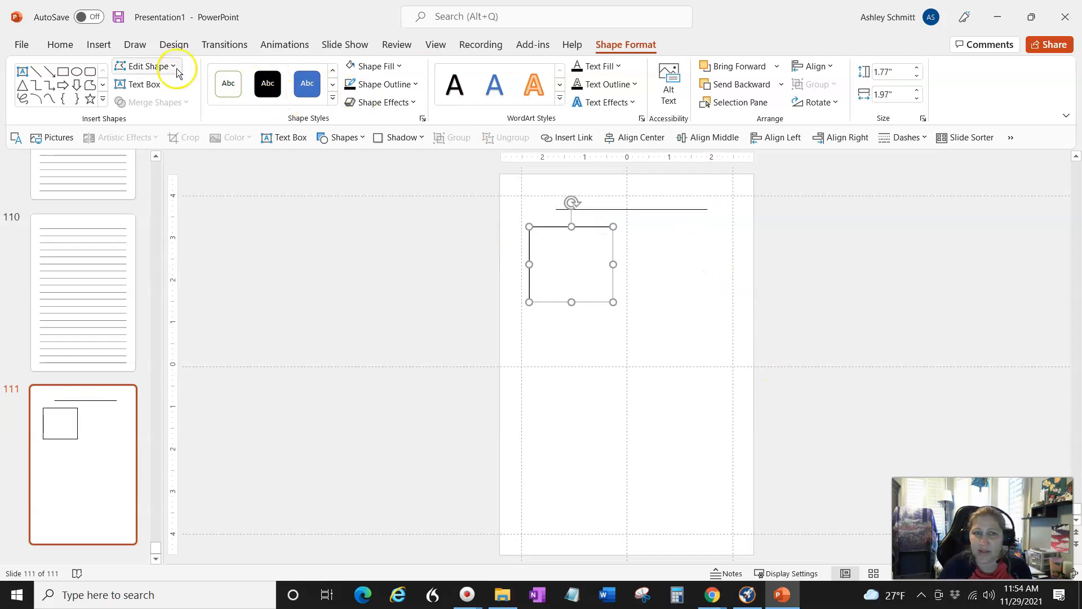
Draw a horizontal line about 1.43" long inside the rectangle and apply the black line style.
{"action": "left_click", "coordinate": [36, 75]}
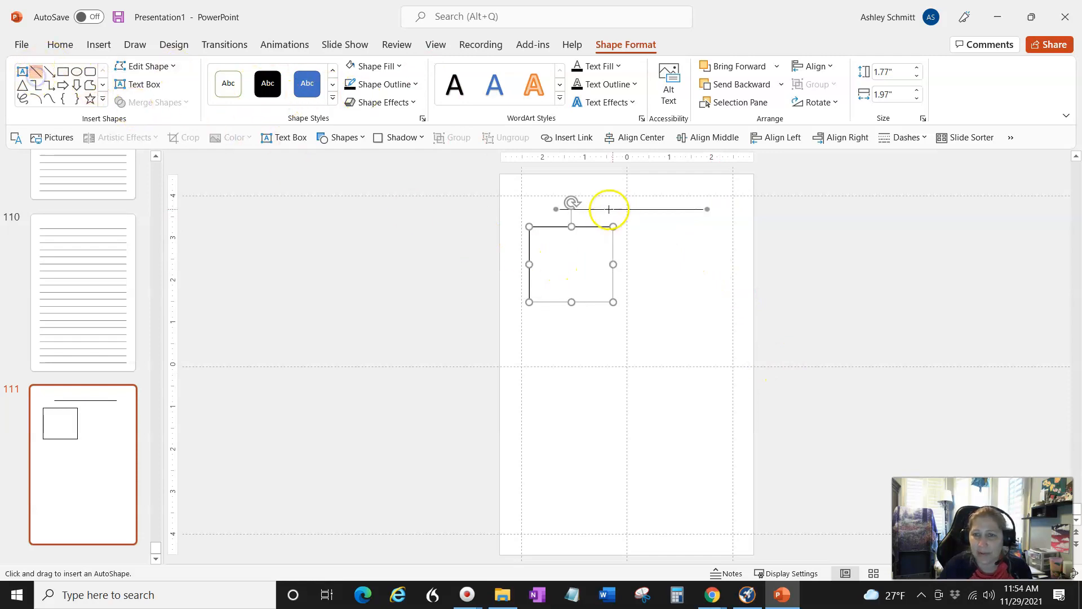
{"action": "left_click_drag", "start_coordinate": [540, 248], "coordinate": [599, 249]}
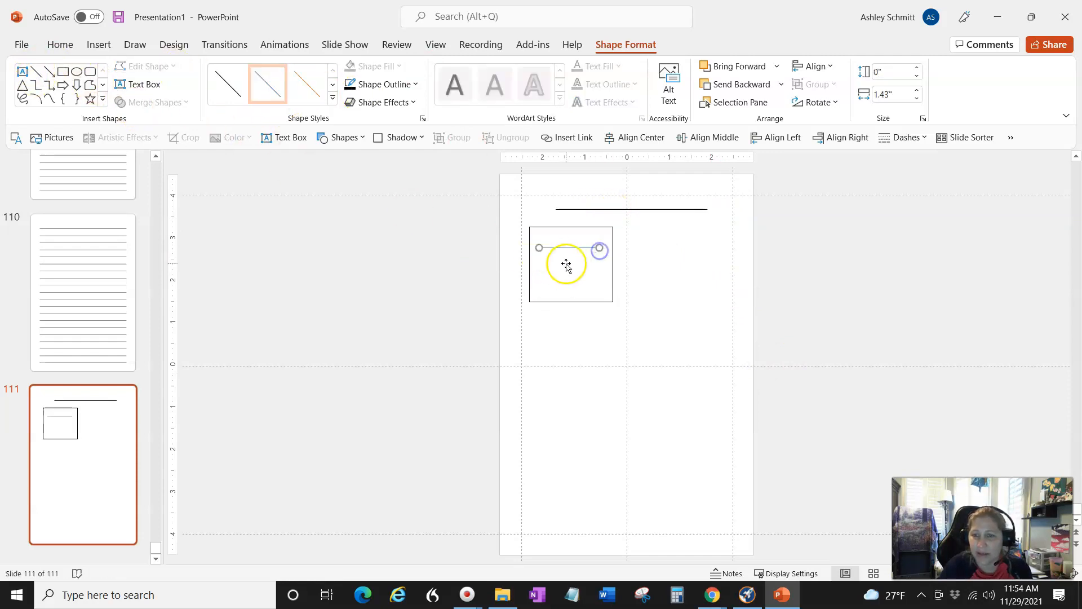
{"action": "left_click", "coordinate": [224, 81]}
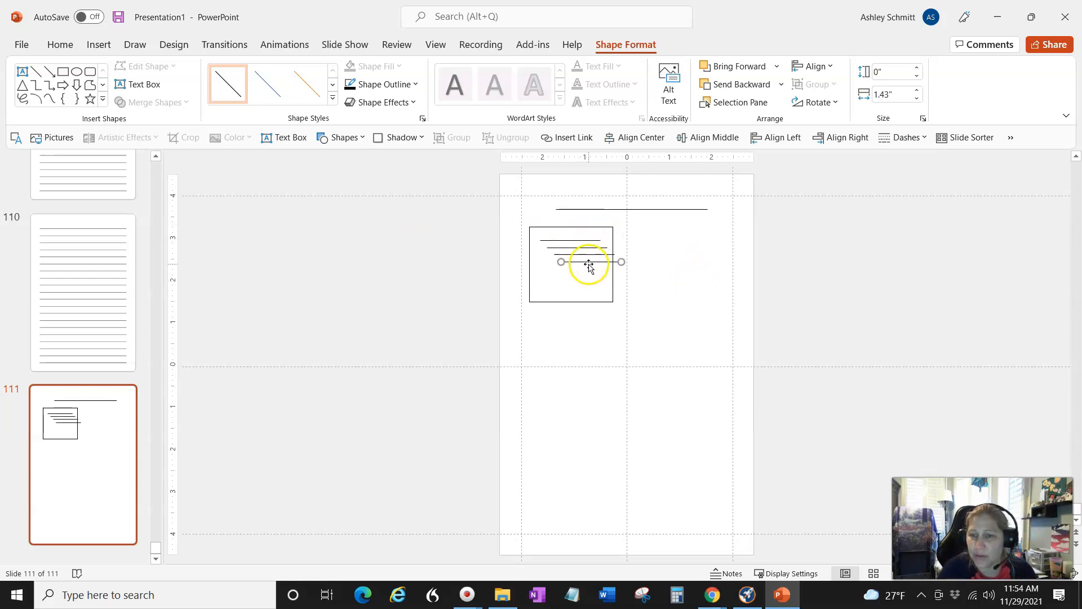
Duplicate the short line three times and place the copies one below another inside the rectangle.
{"action": "left_click_drag", "start_coordinate": [567, 290], "coordinate": [567, 291]}
{"action": "left_click", "coordinate": [574, 255]}
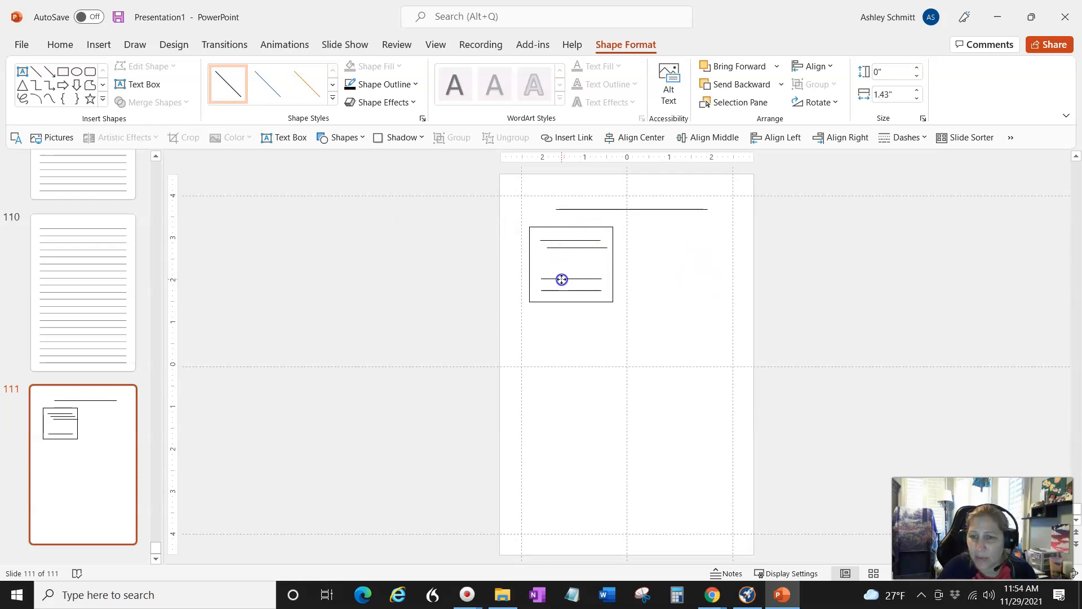
{"action": "left_click_drag", "start_coordinate": [573, 247], "coordinate": [570, 258]}
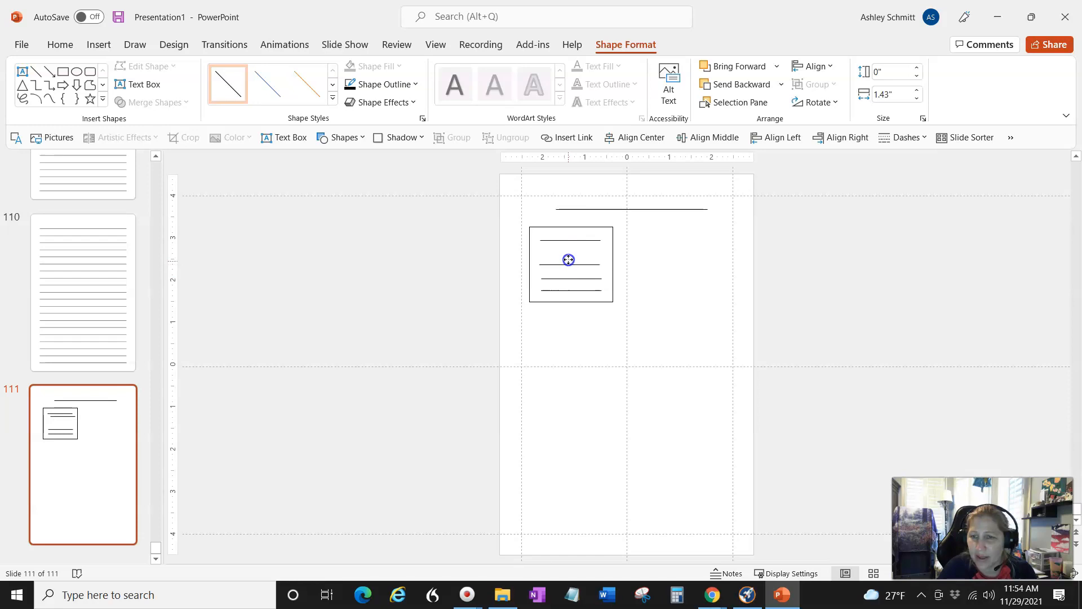
{"action": "left_click", "coordinate": [499, 273]}
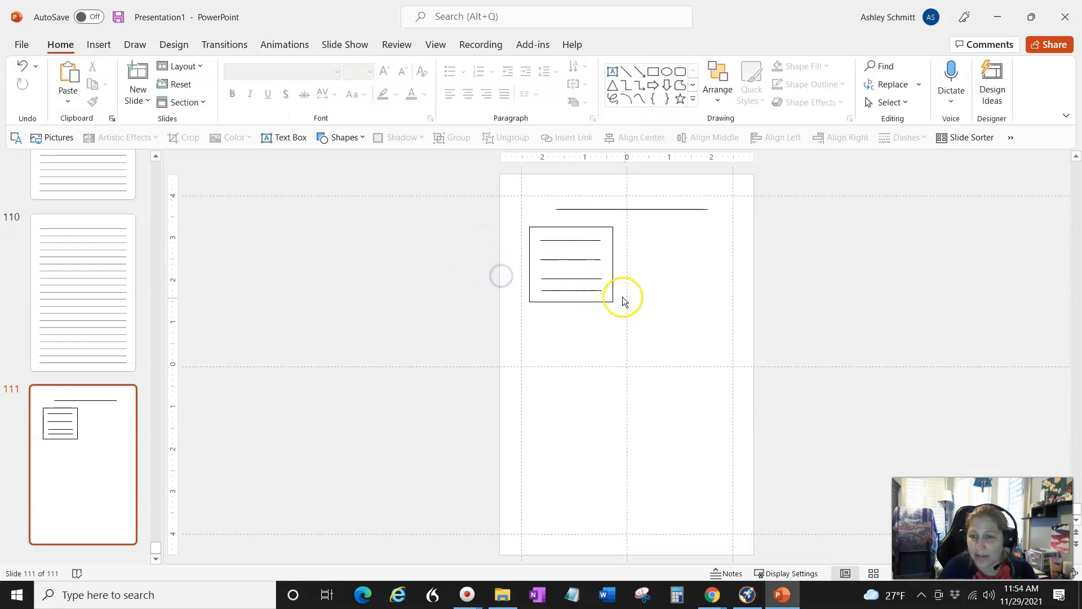
Select the four short lines inside the rectangle and align them to their left edges.
{"action": "left_click", "coordinate": [563, 239]}
{"action": "mouse_move", "coordinate": [564, 239]}
{"action": "left_mouse_down"}
{"action": "mouse_move", "coordinate": [570, 266]}
{"action": "mouse_move", "coordinate": [565, 256]}
{"action": "left_mouse_up"}
{"action": "left_click", "coordinate": [565, 259], "text": "ctrl"}
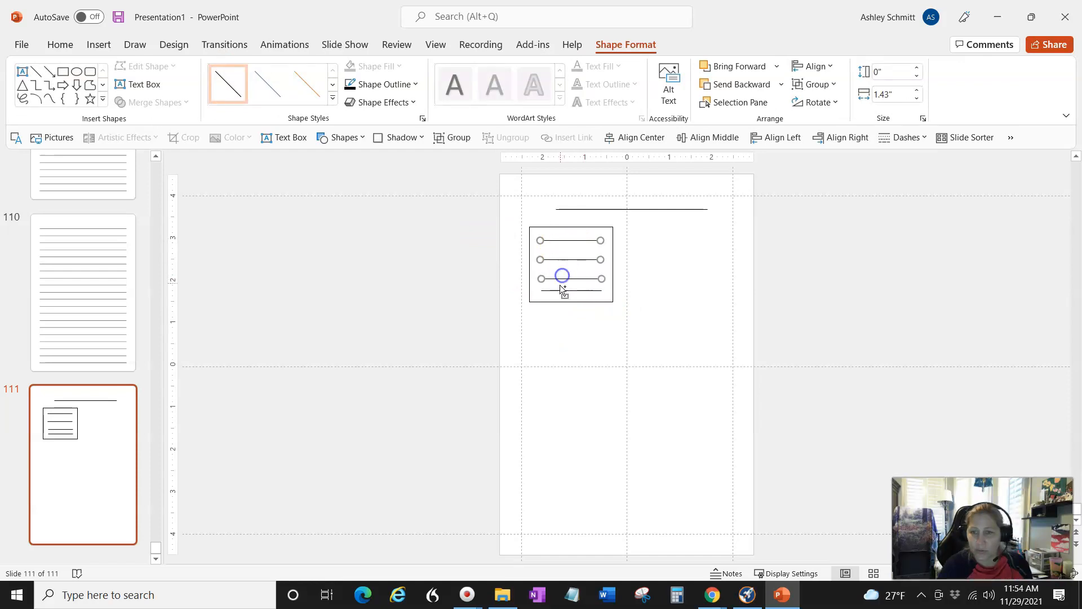
{"action": "left_click", "coordinate": [815, 66]}
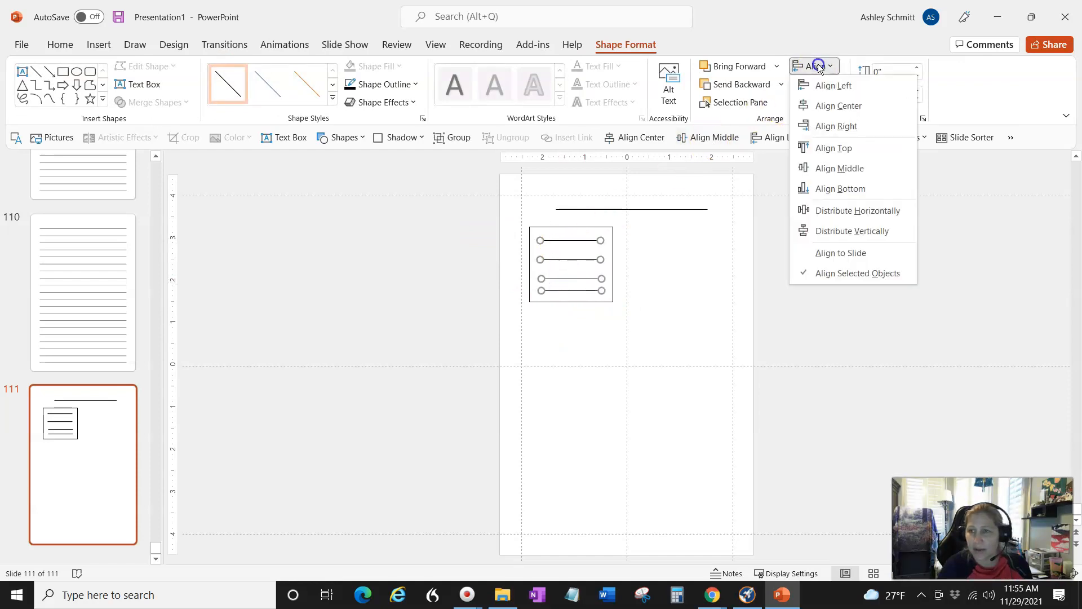
{"action": "left_click", "coordinate": [825, 84]}
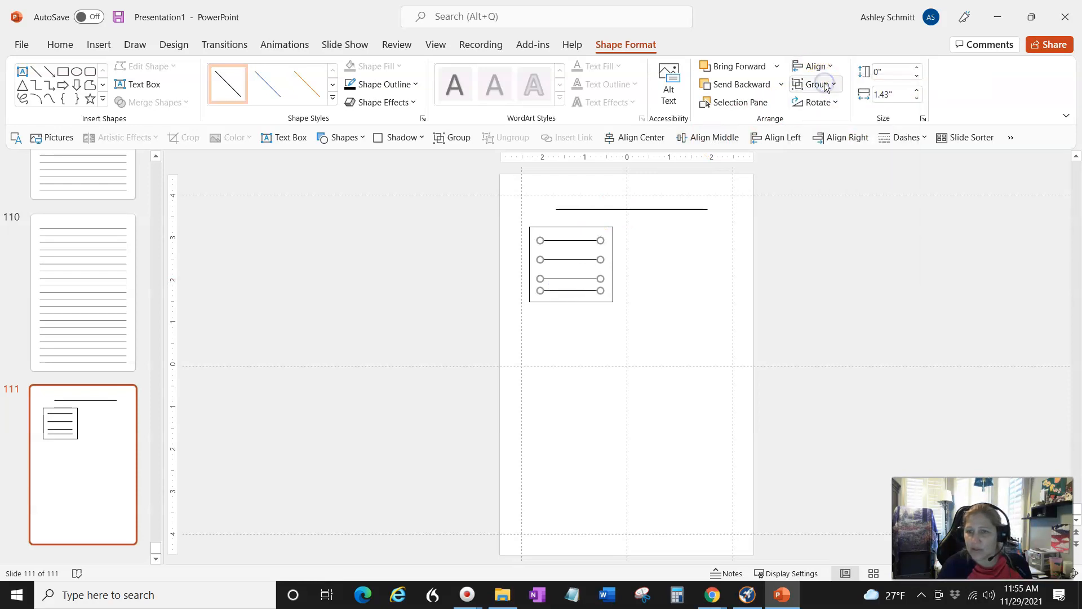
{"action": "left_click", "coordinate": [392, 280]}
Distribute the four short lines vertically so they are evenly spaced inside the rectangle.
{"action": "left_click", "coordinate": [580, 268]}
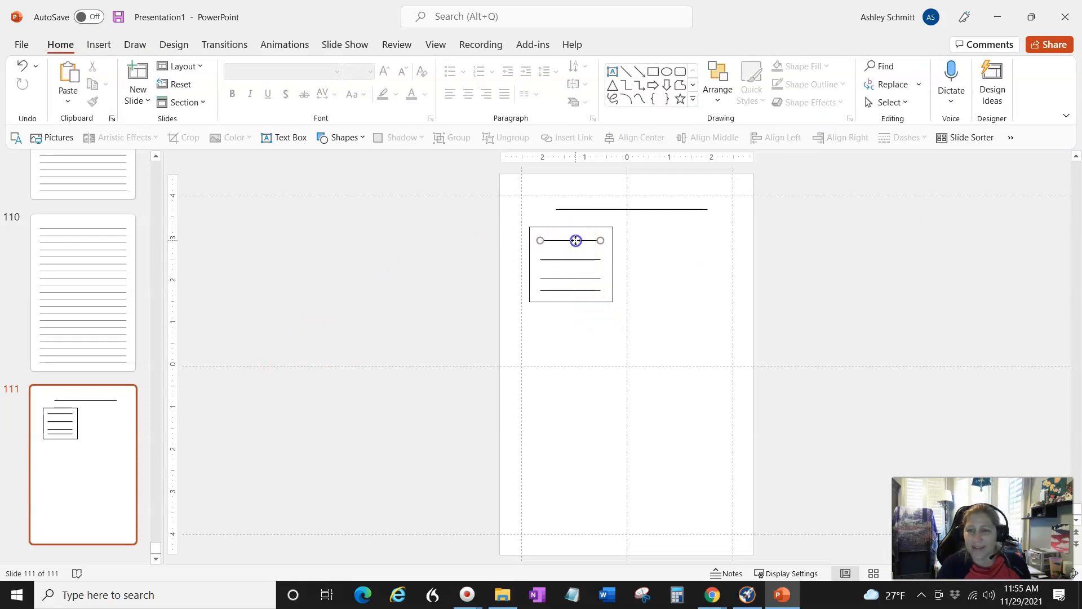
{"action": "left_click", "coordinate": [564, 260], "text": "shift"}
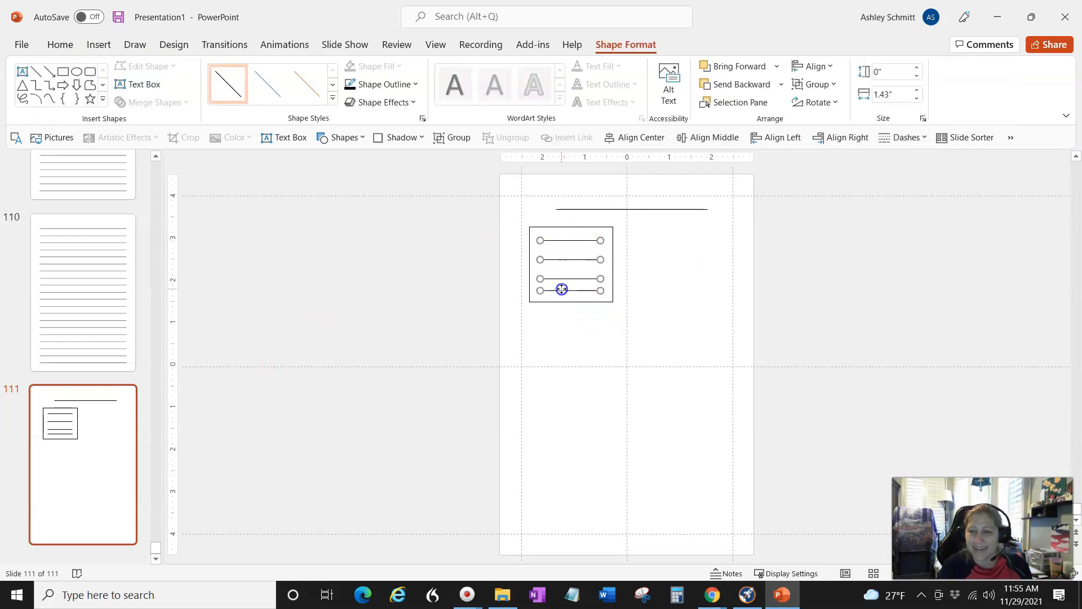
{"action": "left_click", "coordinate": [827, 66]}
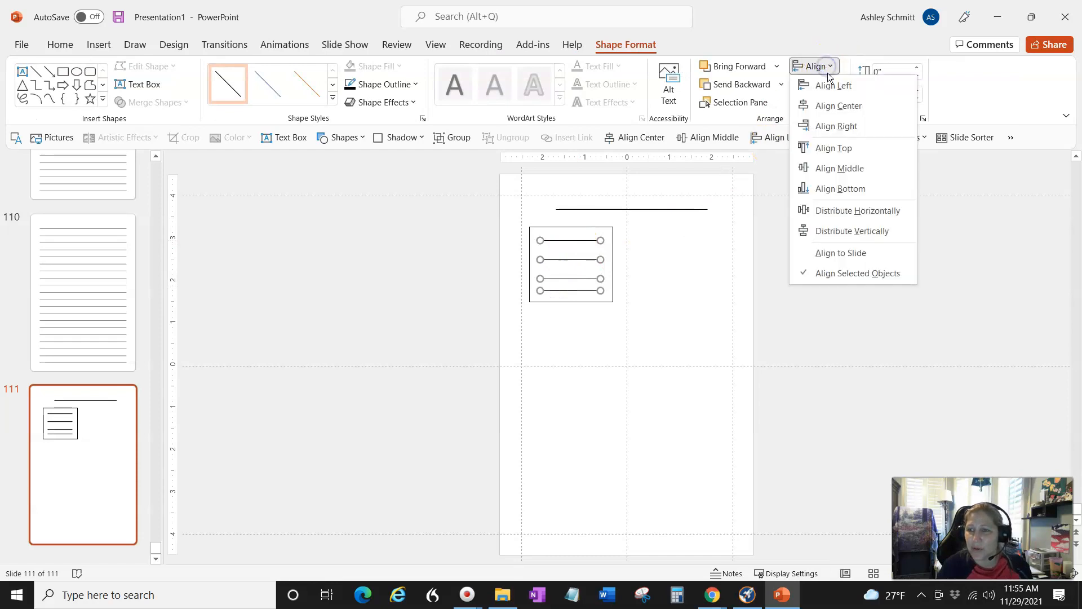
{"action": "left_click", "coordinate": [832, 233]}
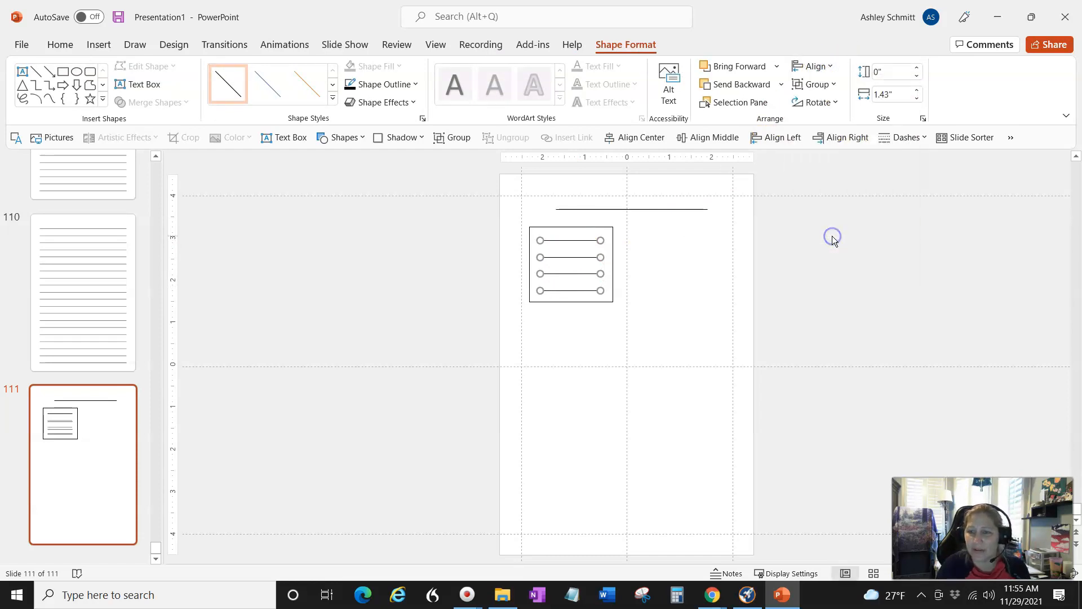
{"action": "left_click", "coordinate": [455, 260]}
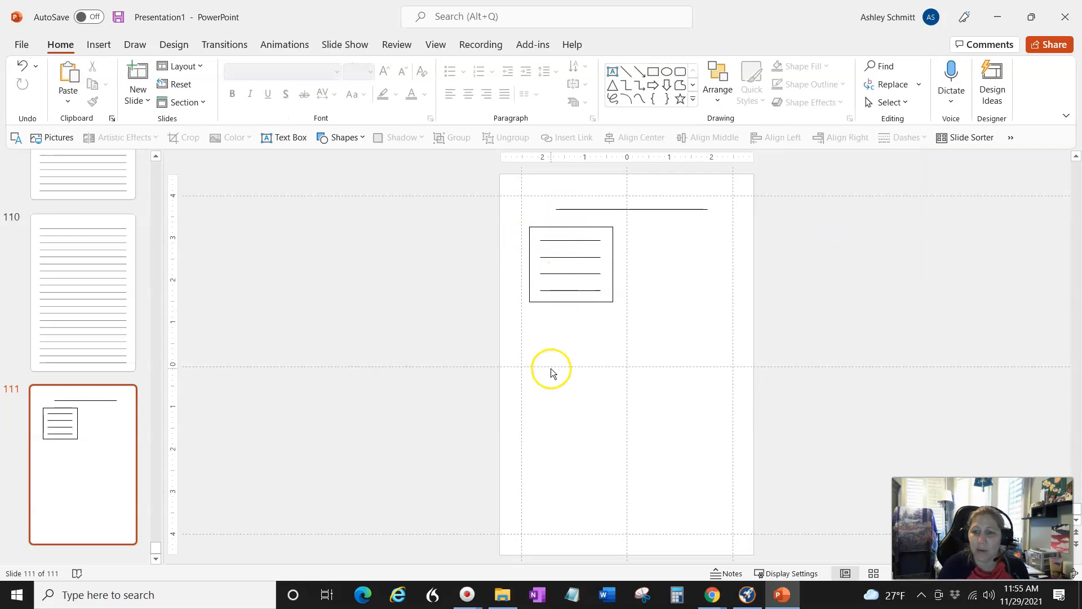
Add a text box across the rectangle's upper edge reading "5 of your favorite things".
{"action": "left_click", "coordinate": [269, 137]}
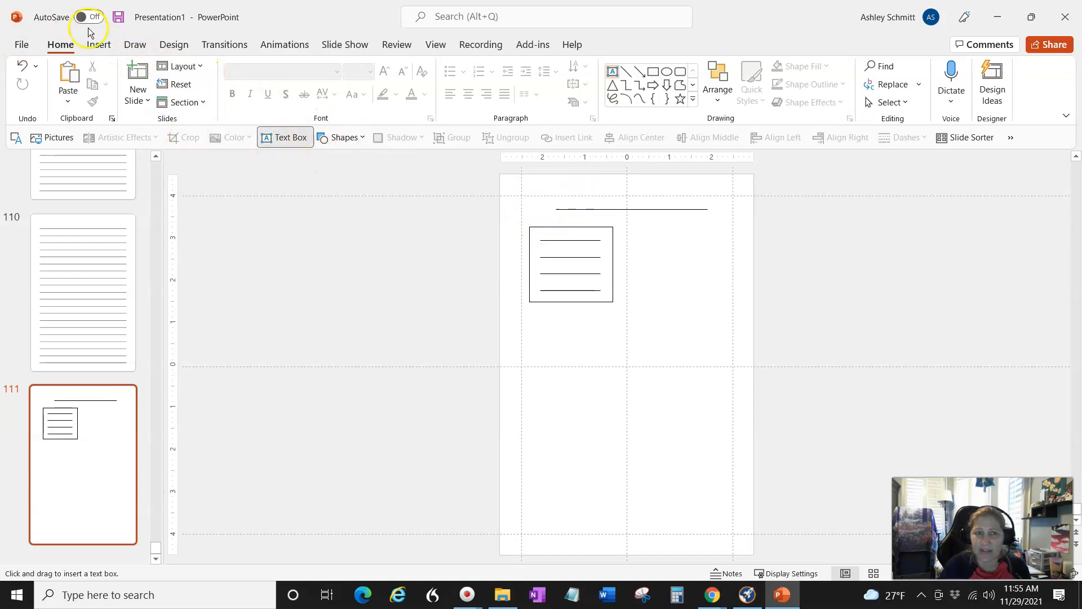
{"action": "left_click", "coordinate": [98, 44]}
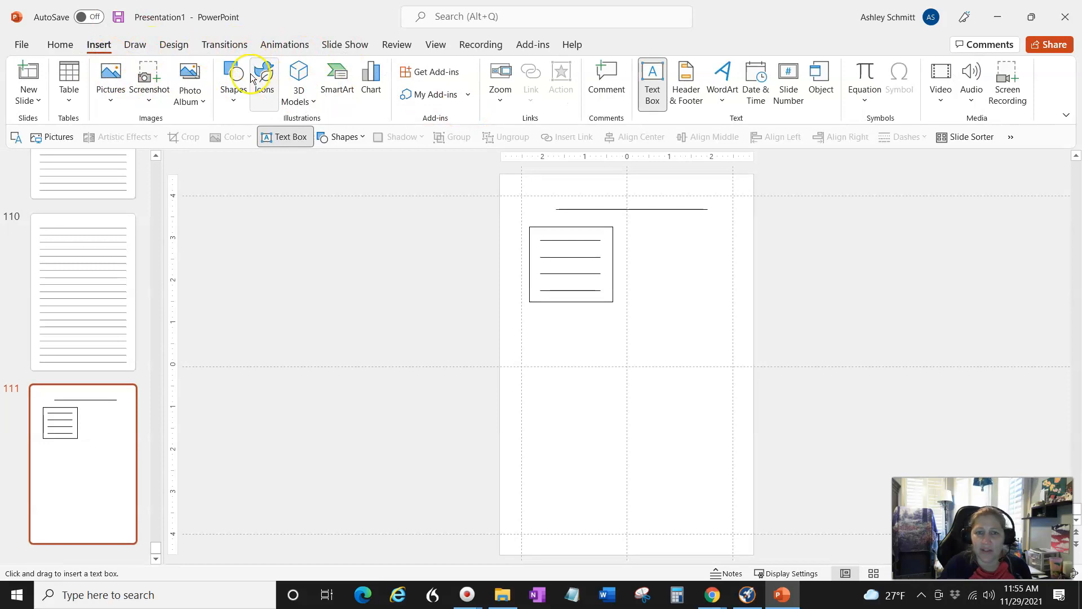
{"action": "left_click_drag", "start_coordinate": [530, 214], "coordinate": [611, 226]}
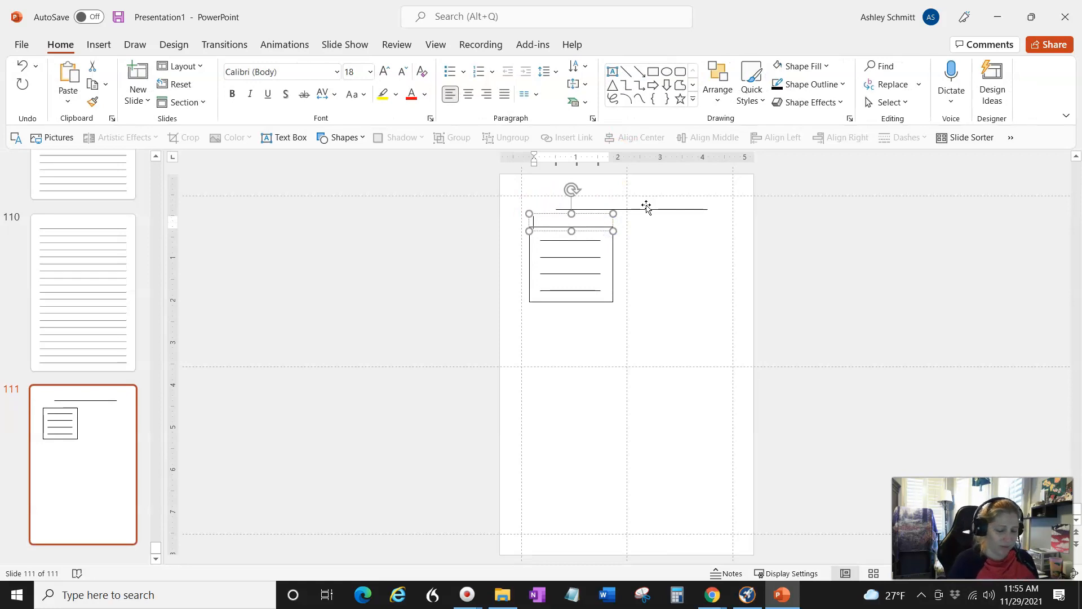
{"action": "type", "text": "%"}
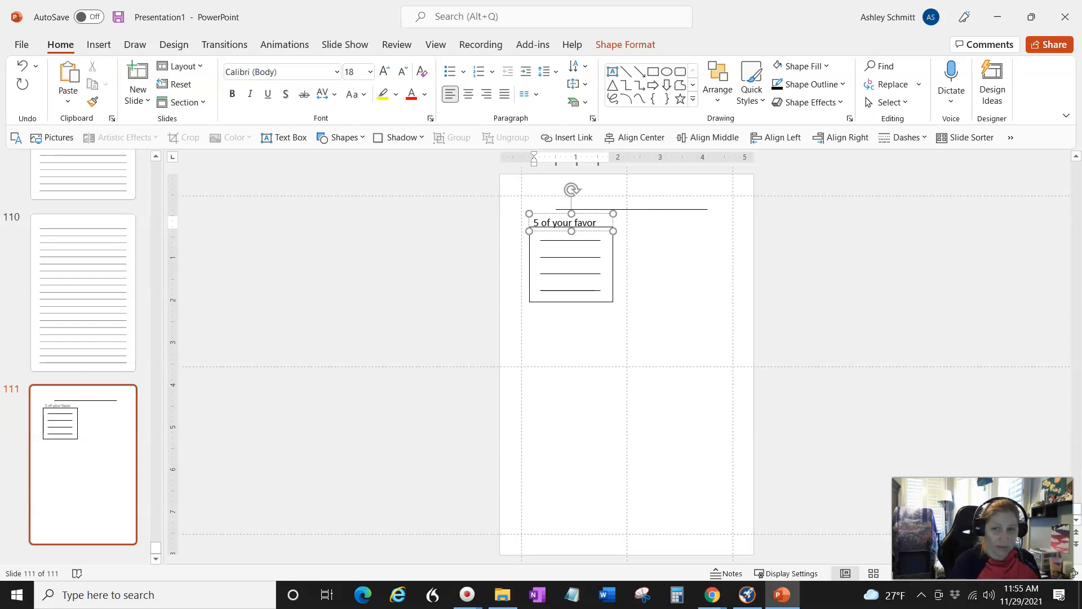
{"action": "type", "text": "of your favorite things"}
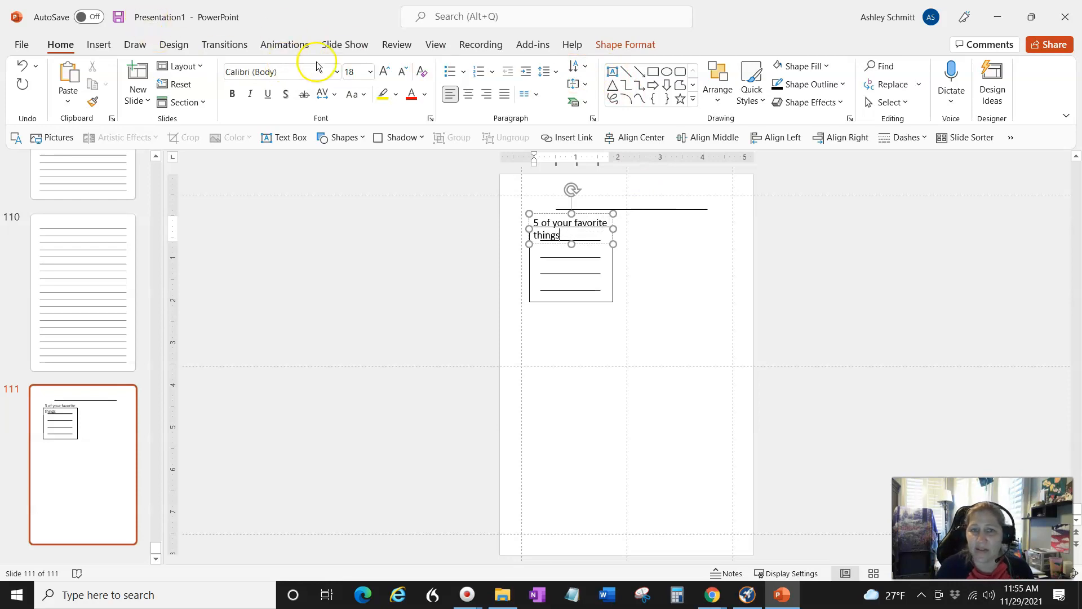
Format the whole text box in the A Bientot Sans font at size 12.
{"action": "left_click", "coordinate": [371, 72]}
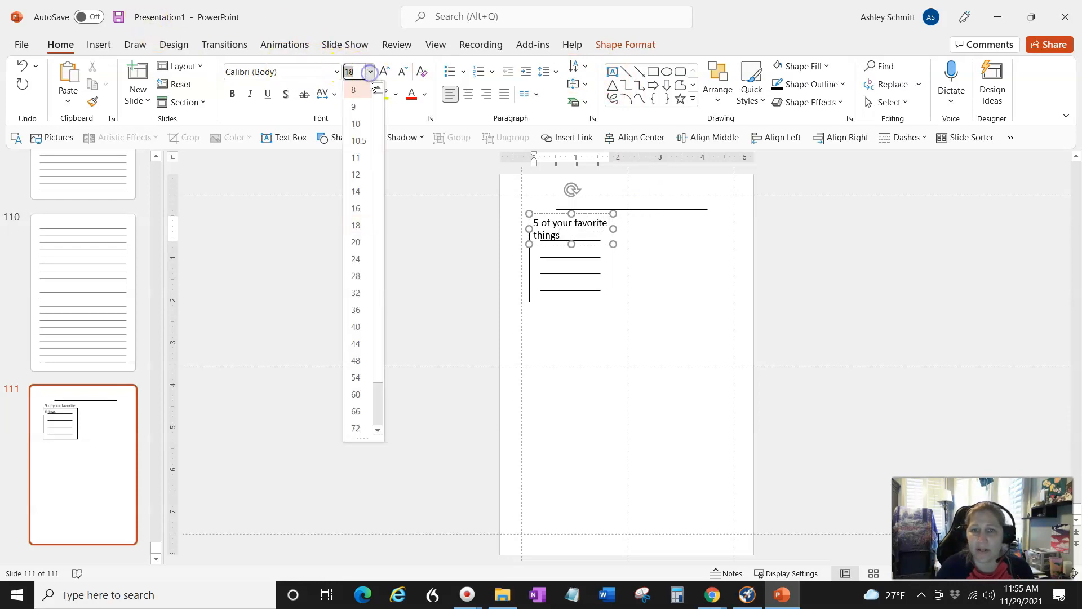
{"action": "left_click", "coordinate": [363, 174]}
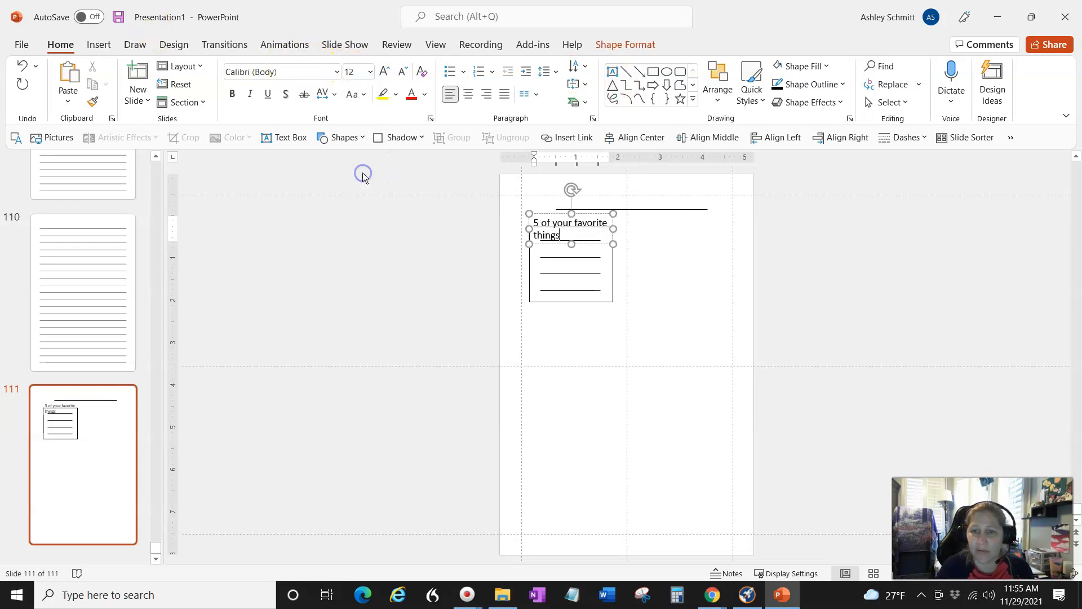
{"action": "left_click", "coordinate": [584, 215]}
{"action": "left_click", "coordinate": [370, 71]}
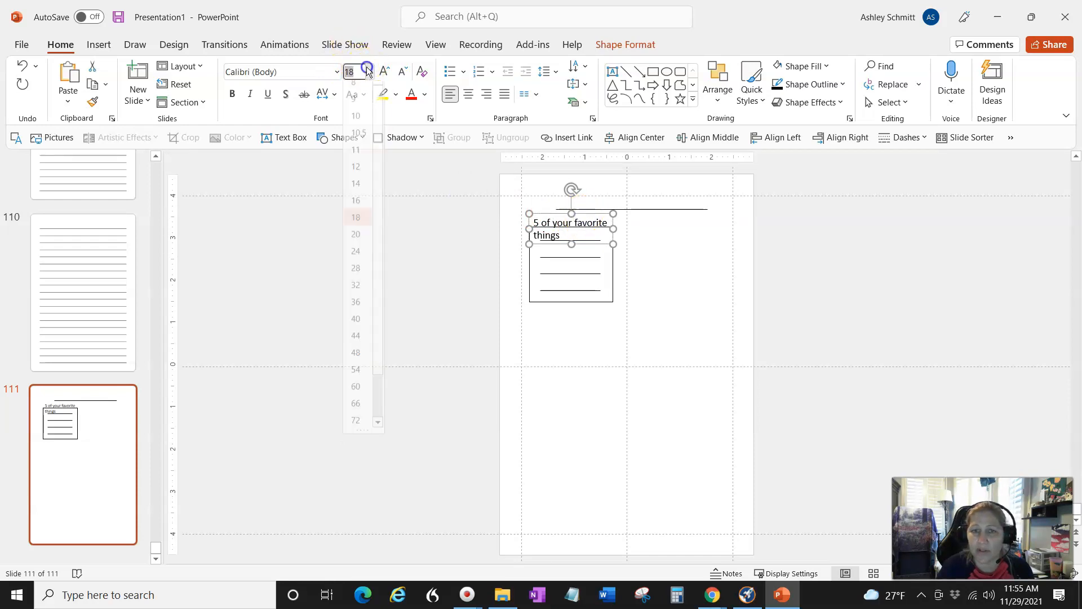
{"action": "left_click", "coordinate": [350, 170]}
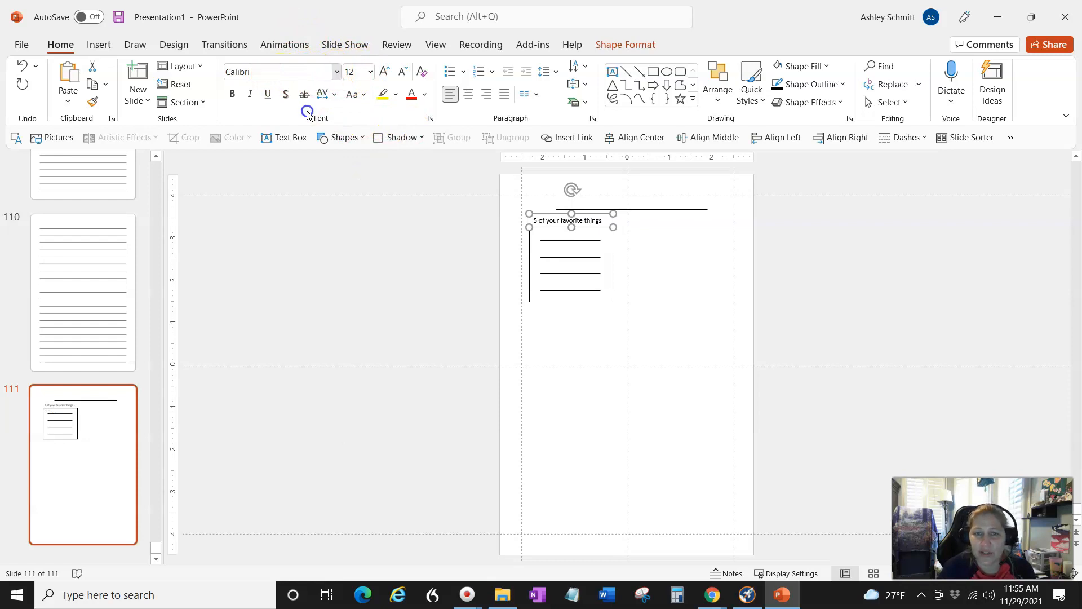
{"action": "left_click", "coordinate": [336, 71]}
{"action": "left_click", "coordinate": [275, 189]}
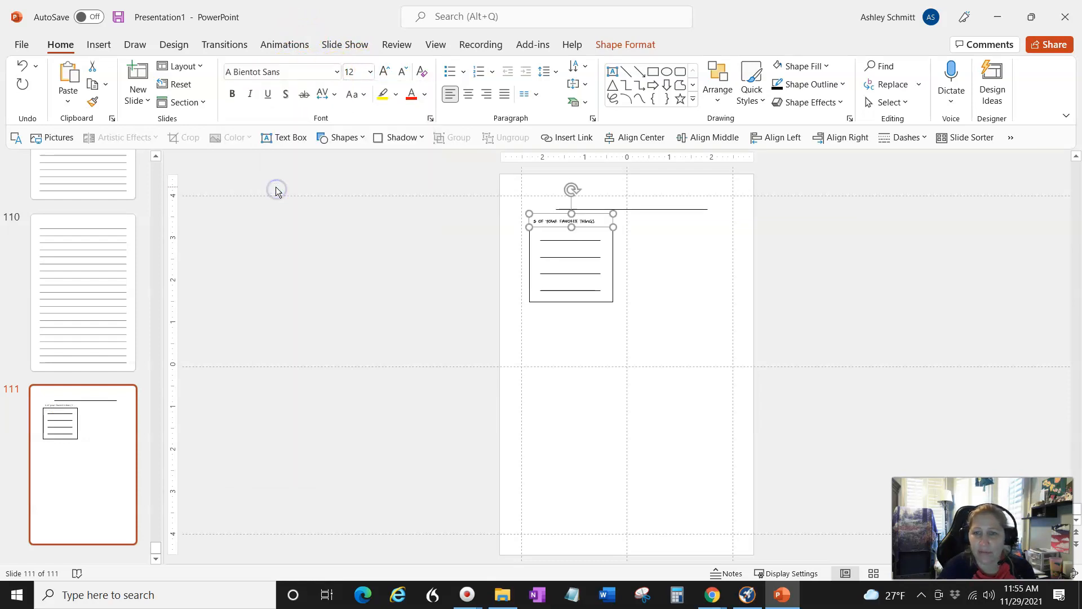
{"action": "left_click", "coordinate": [410, 264]}
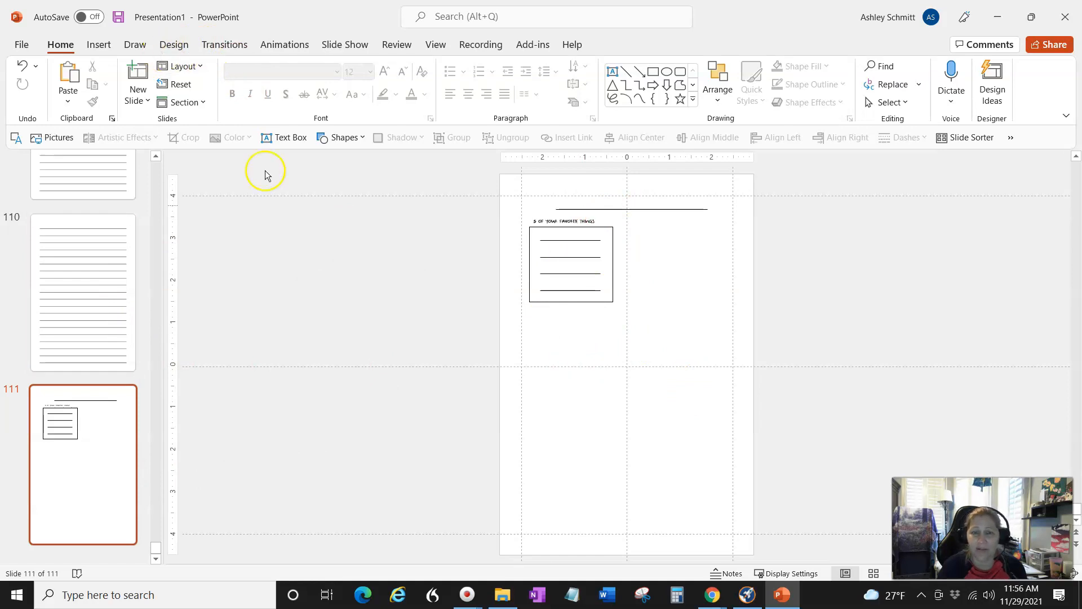
{"action": "left_click", "coordinate": [98, 44]}
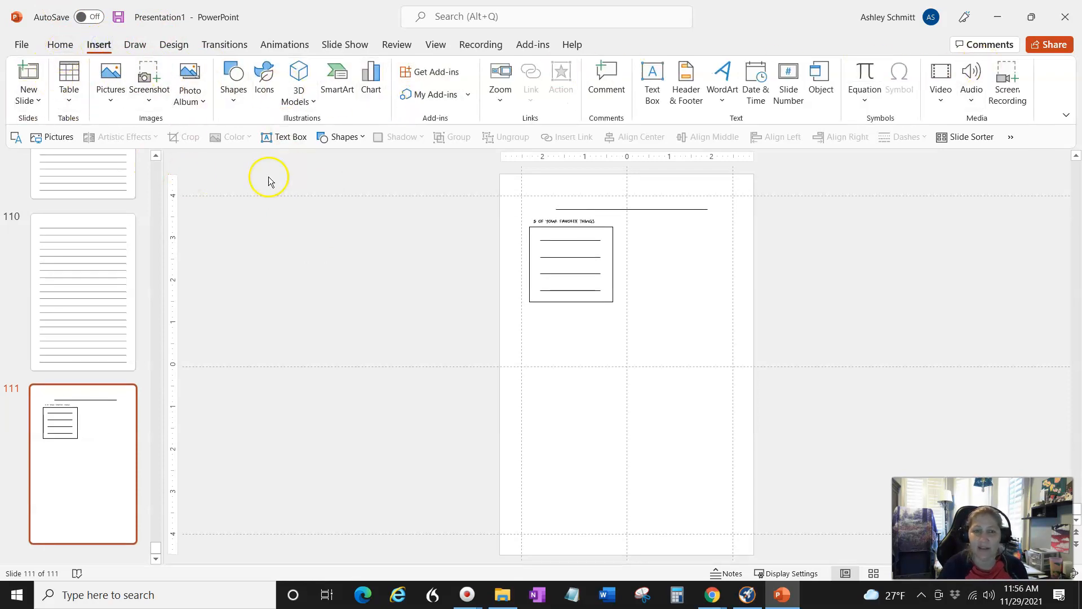
{"action": "left_click", "coordinate": [56, 44]}
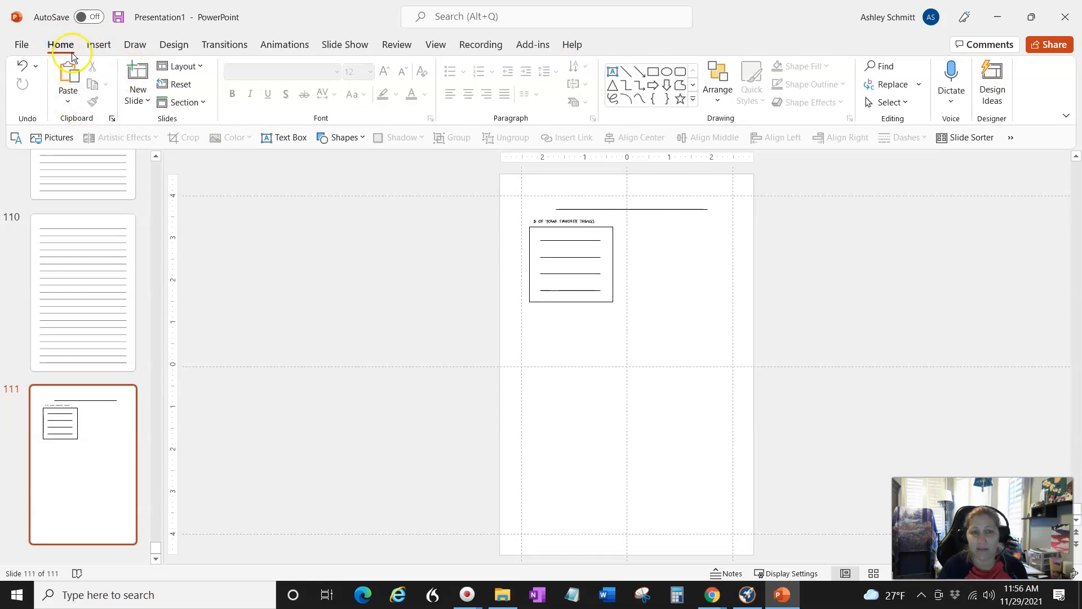